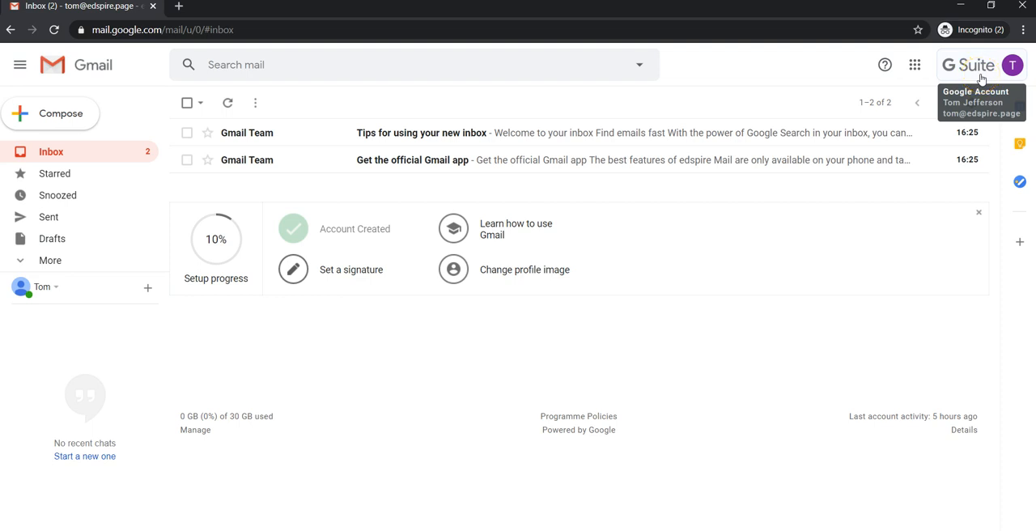
Step: Open Google Classroom from the Google apps list in Gmail
click(912, 73)
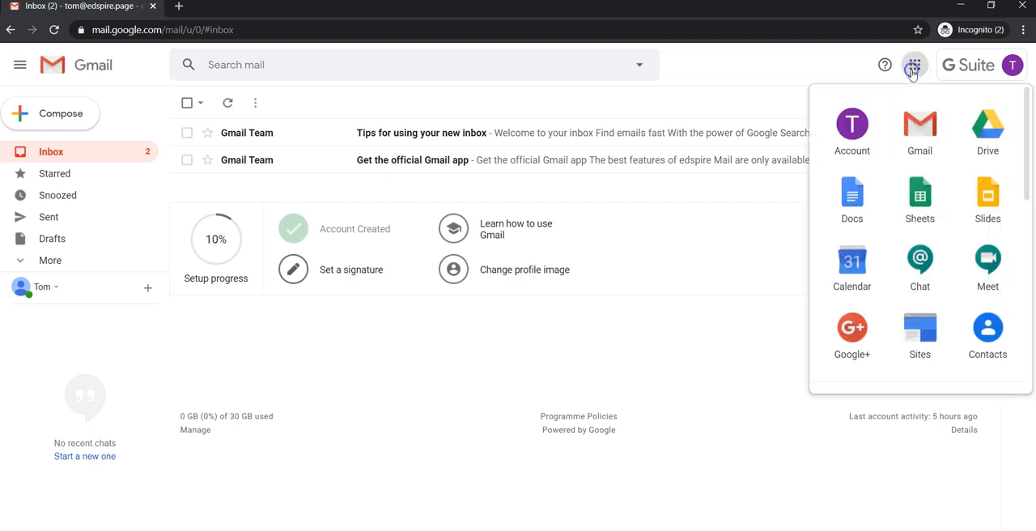
scroll(913, 256, down, 5)
scroll(920, 258, down, 1)
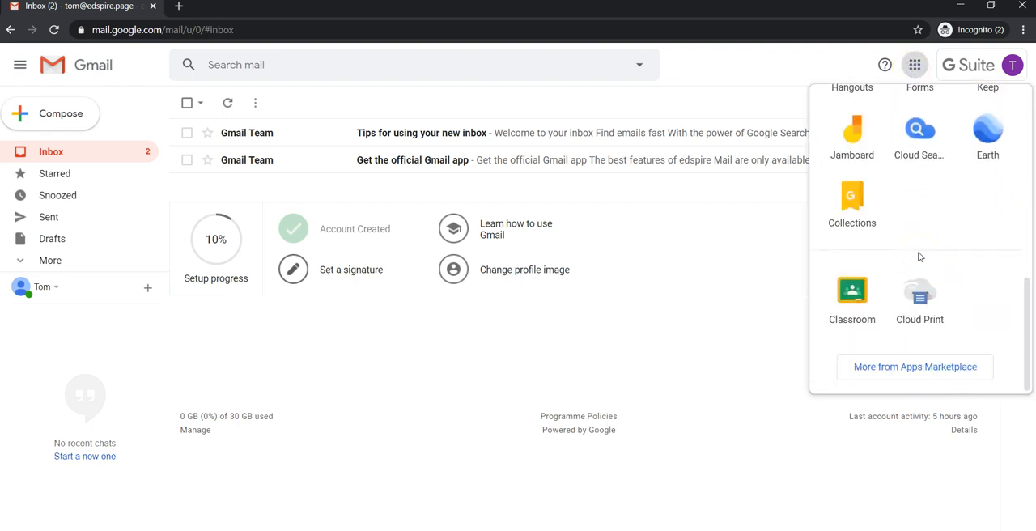
click(855, 298)
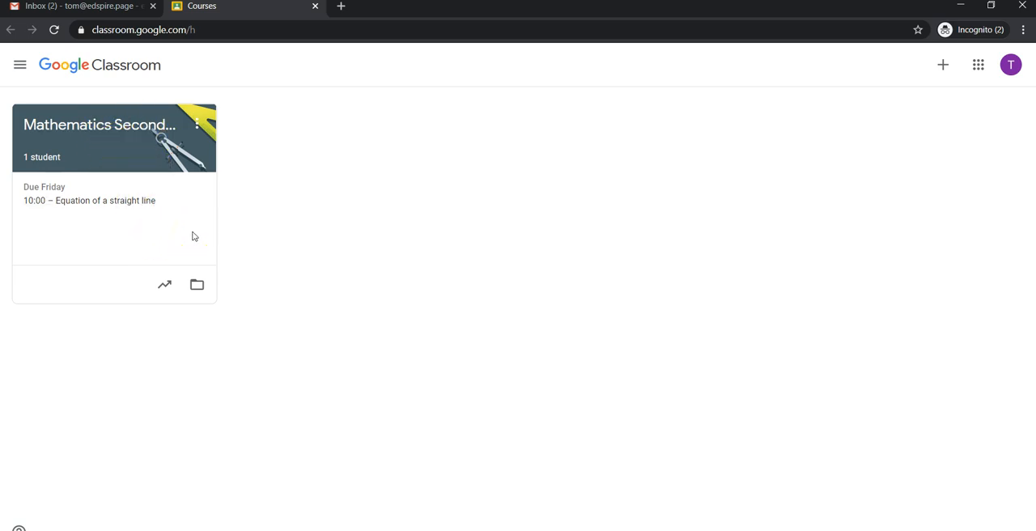
click(943, 67)
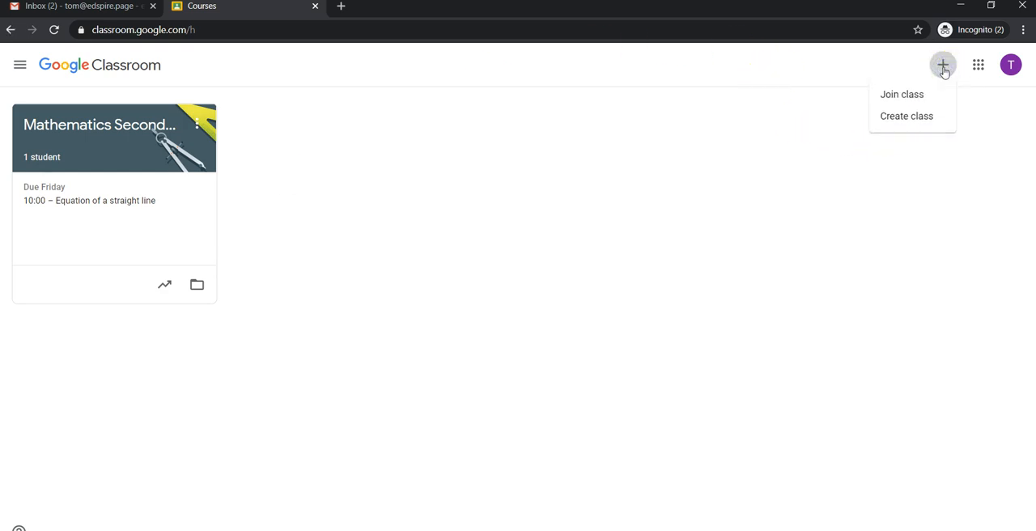
click(917, 120)
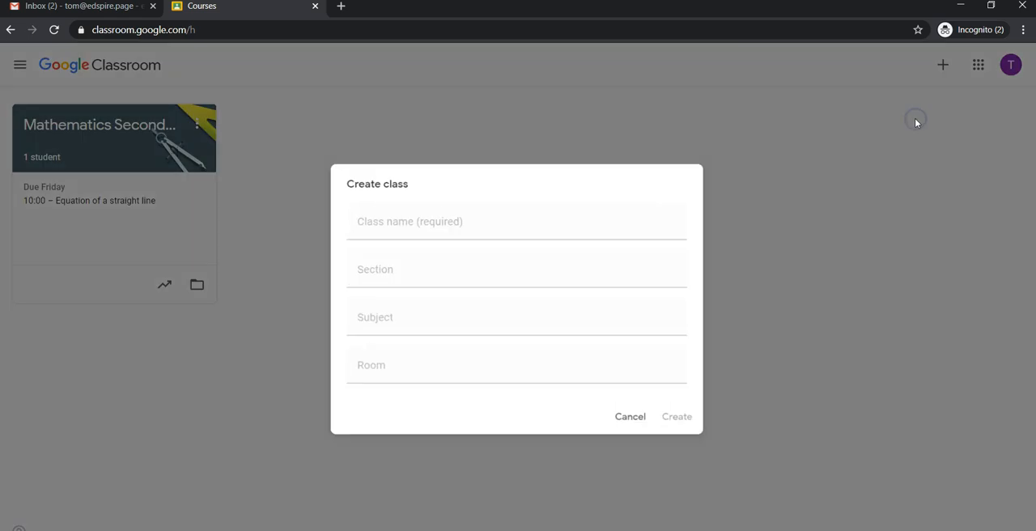
click(451, 233)
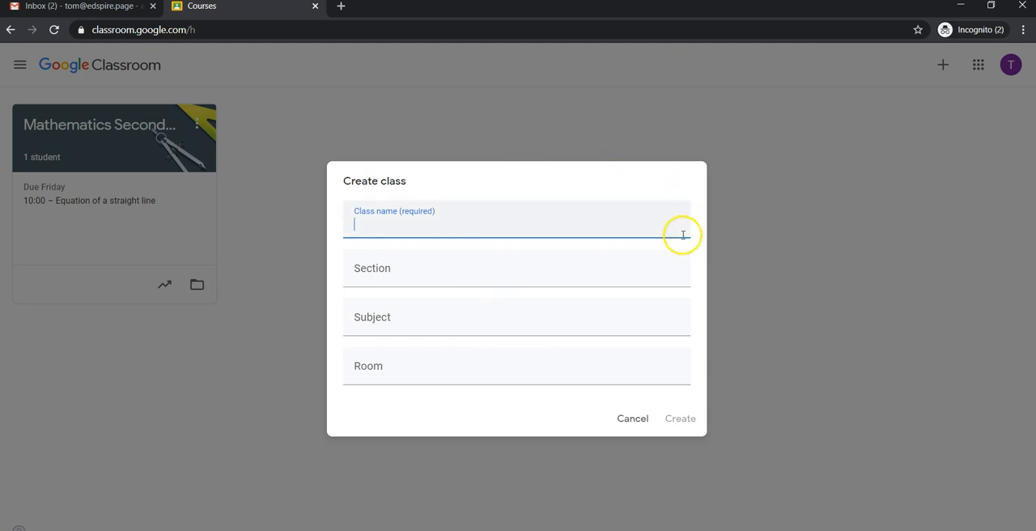
click(630, 430)
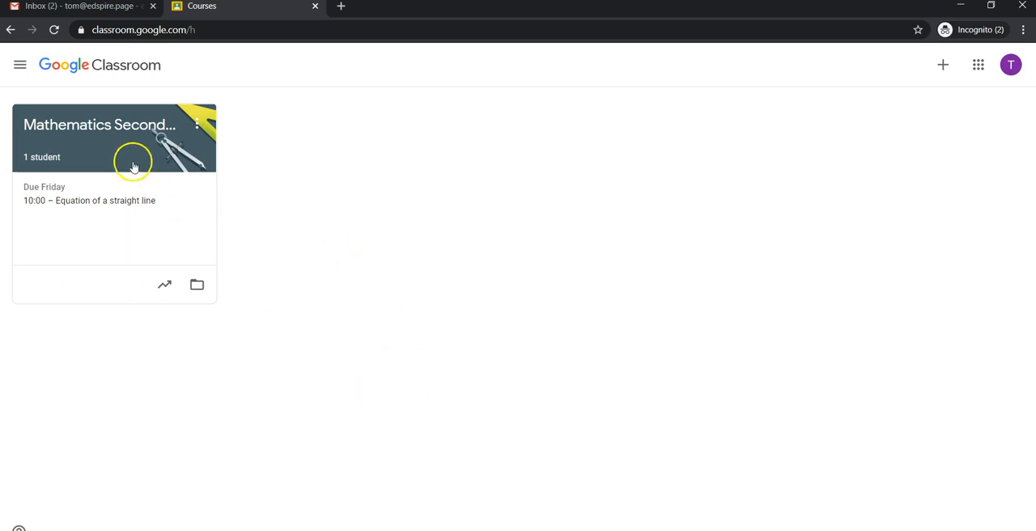
Step: Open the Mathematics Secondary class and set its theme to the Psychology image from the Maths & Science gallery
click(131, 136)
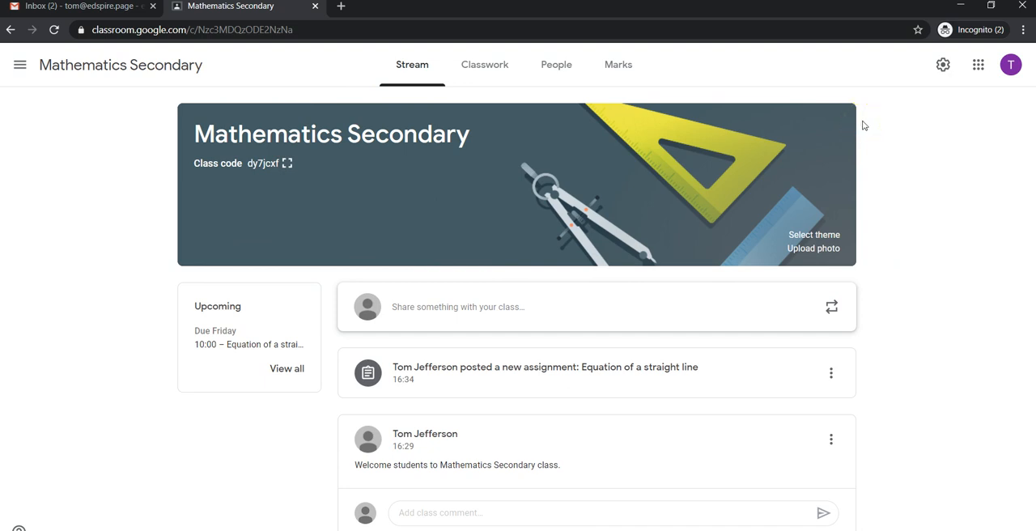
click(830, 236)
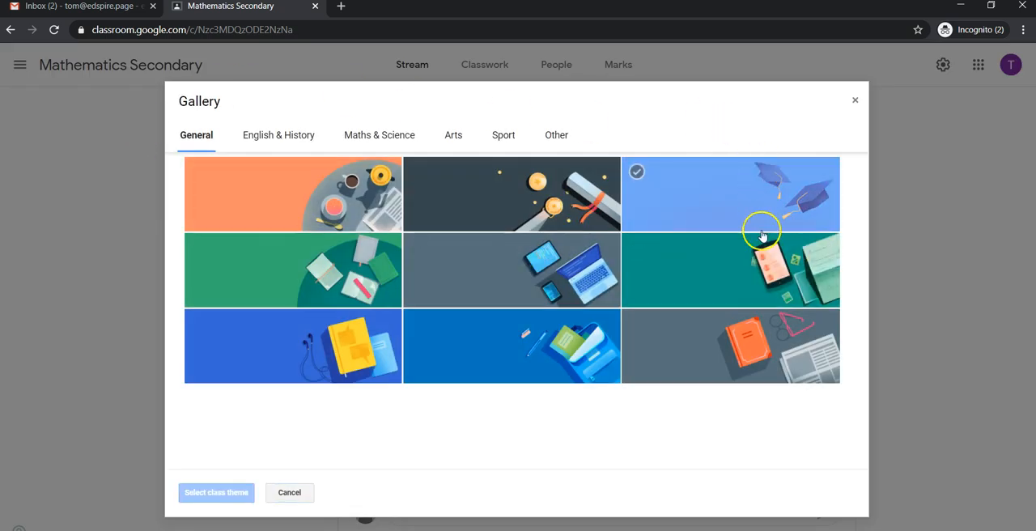
click(379, 135)
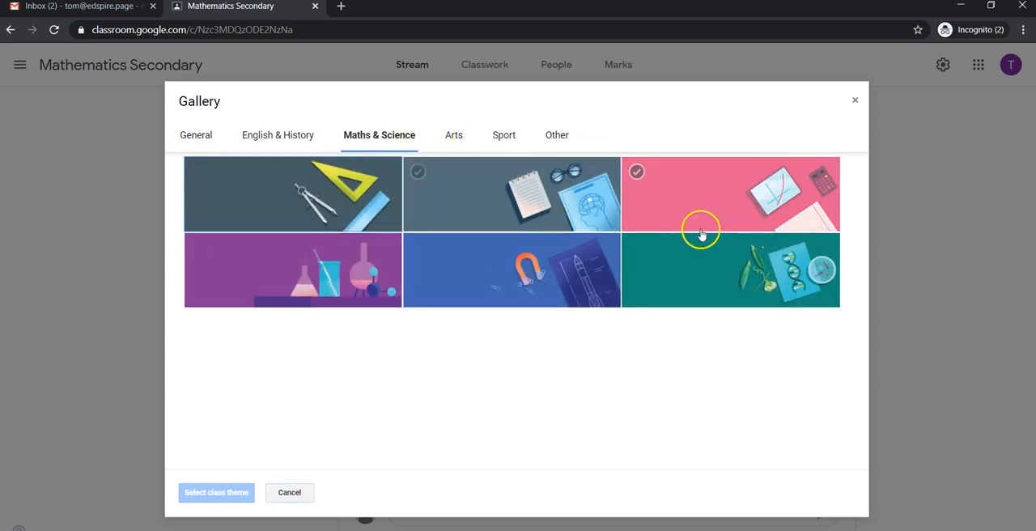
click(506, 201)
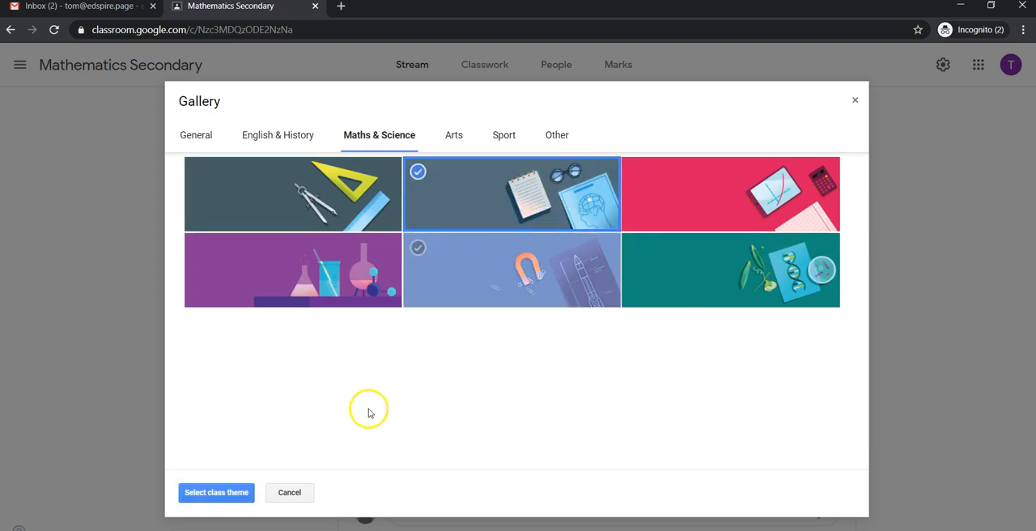
click(216, 493)
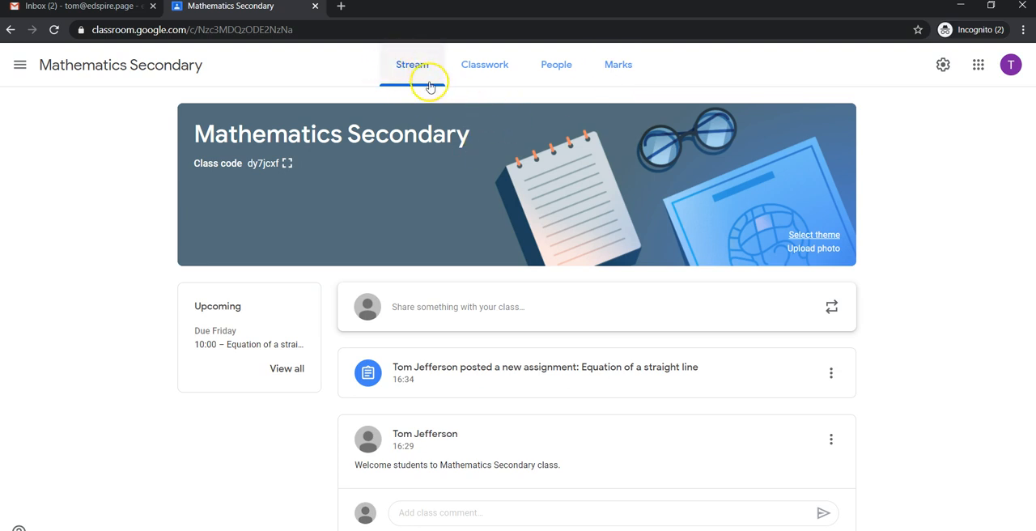
Step: Write a class announcement for all students reading "Students stay tuned for an upcoming assignment."
click(454, 312)
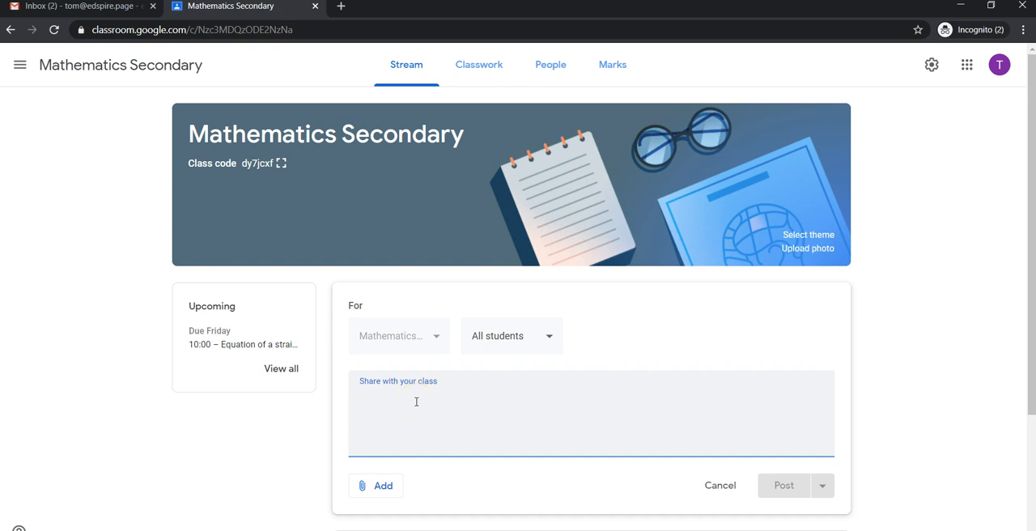
text(Stu)
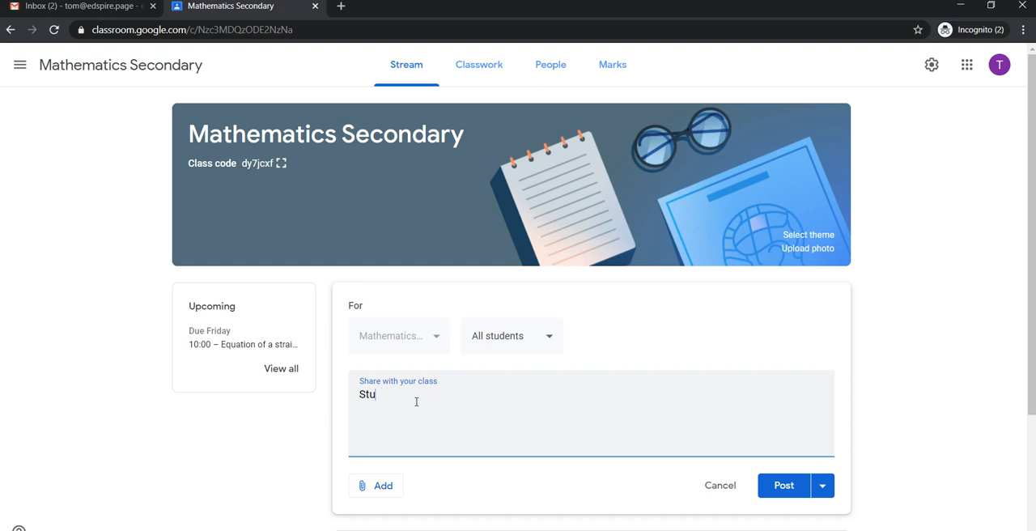
text(St)
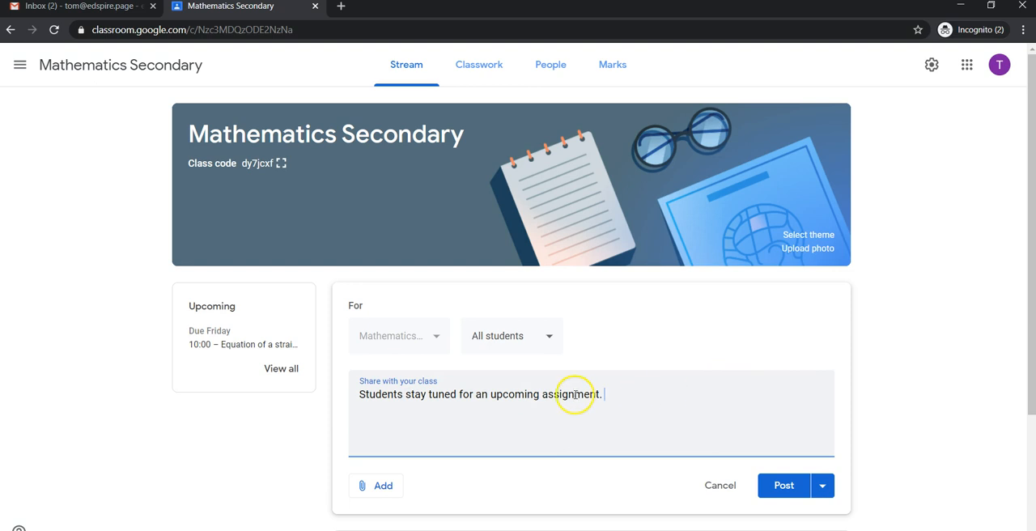
click(608, 397)
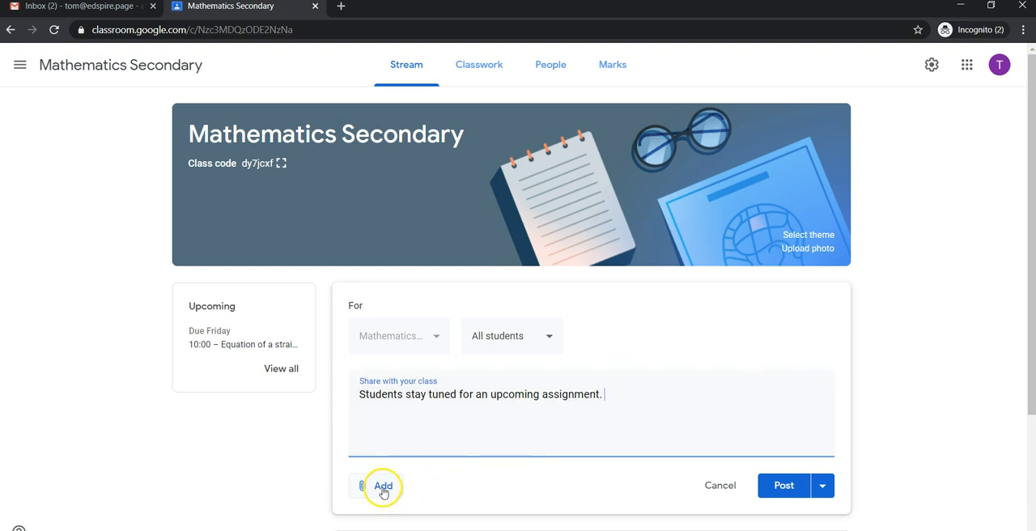
click(383, 487)
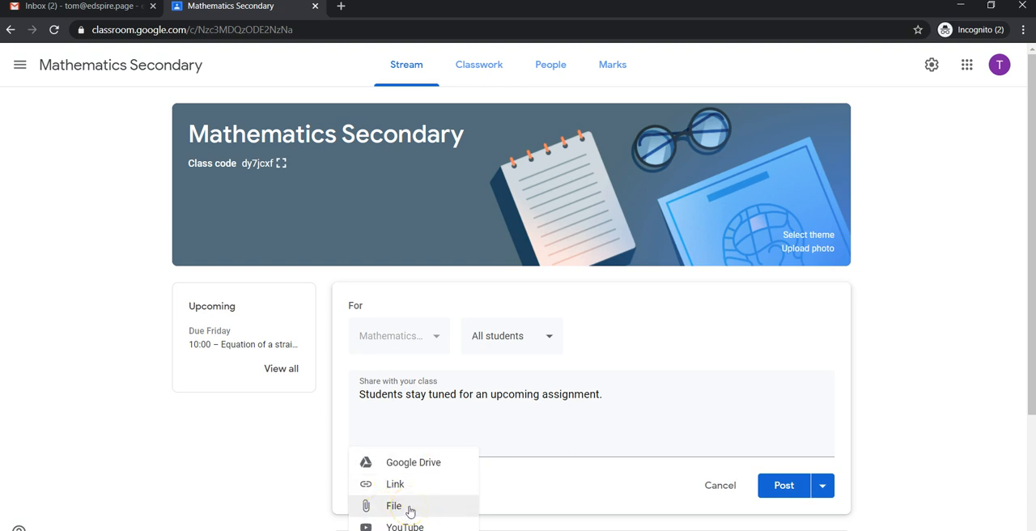
click(410, 510)
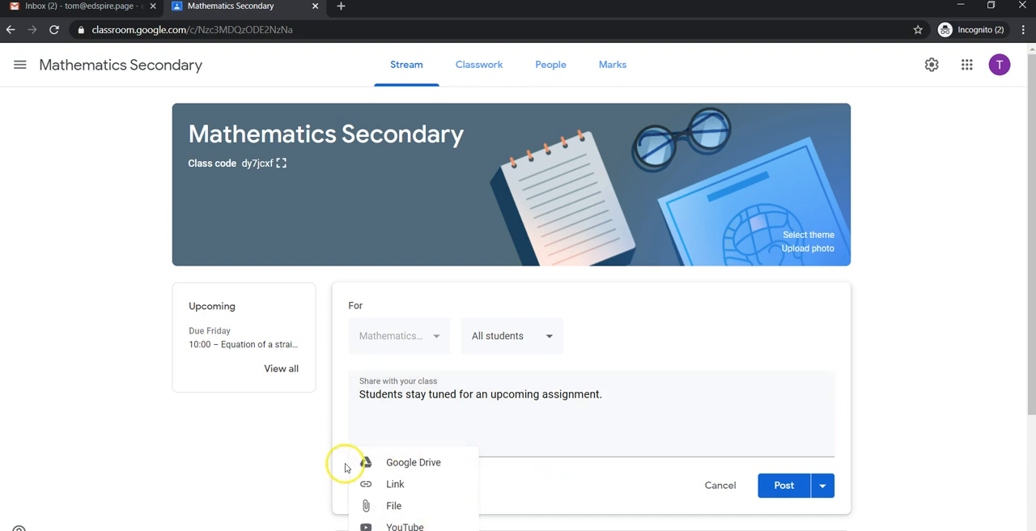
click(502, 421)
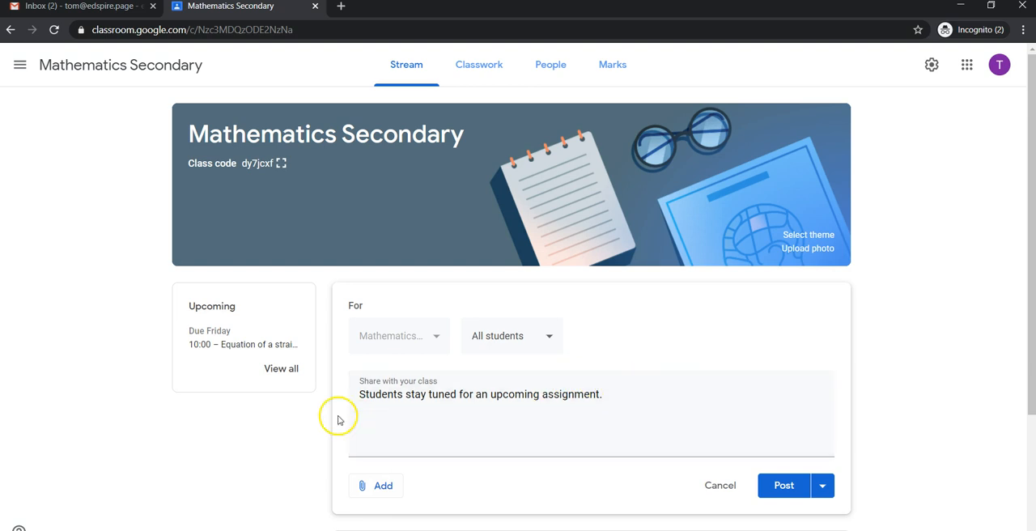
click(823, 486)
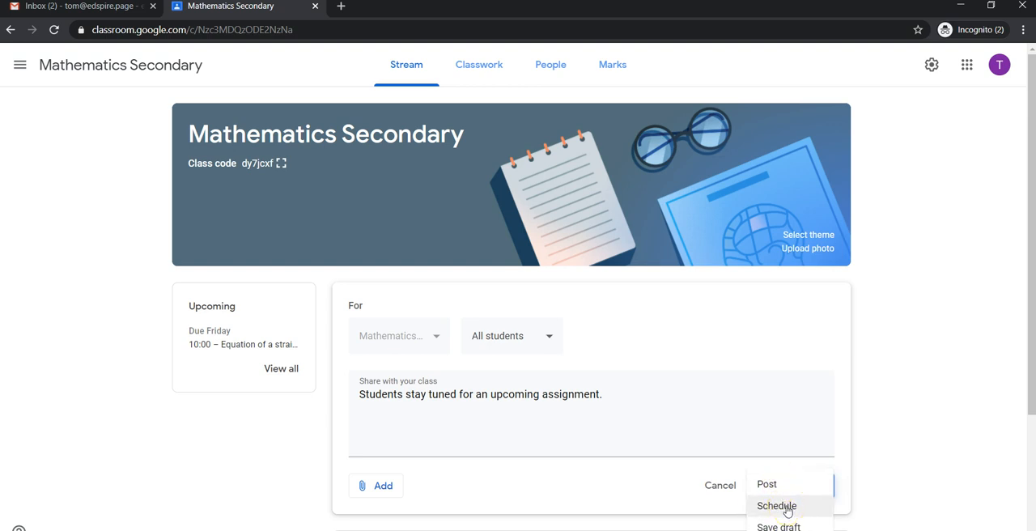
click(787, 507)
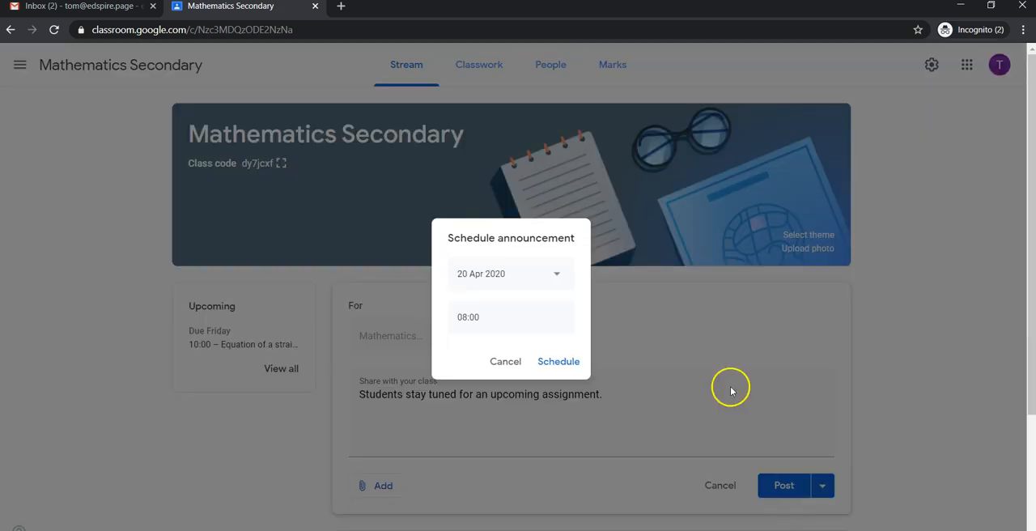
click(519, 276)
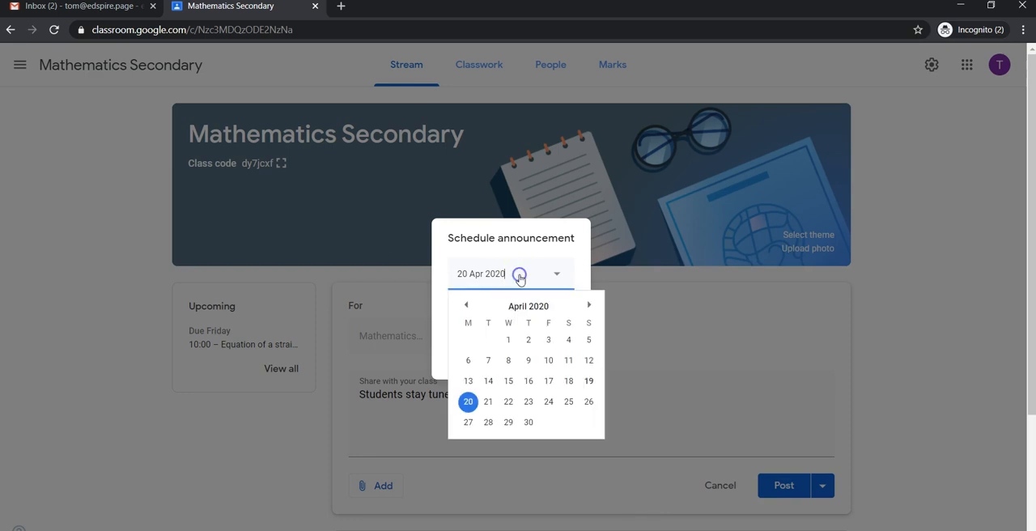
click(528, 401)
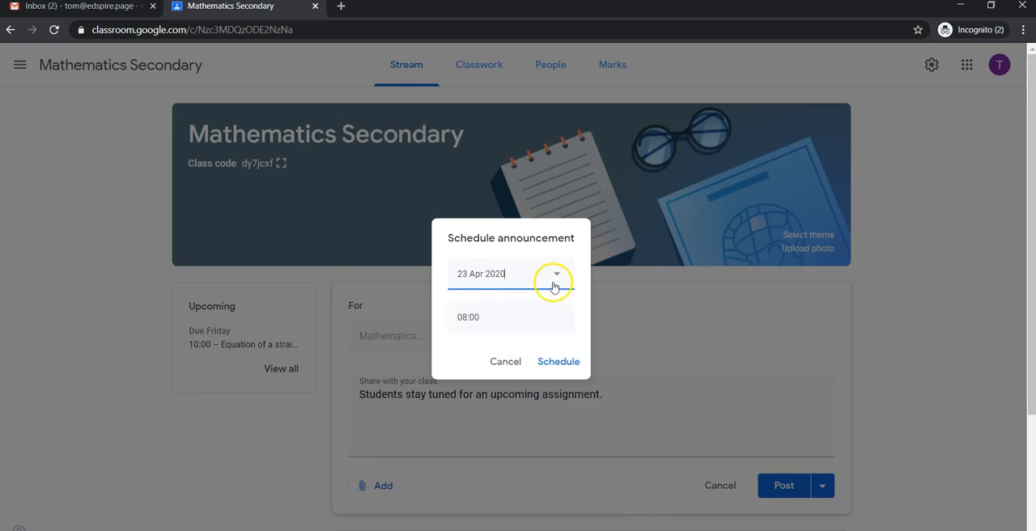
click(498, 320)
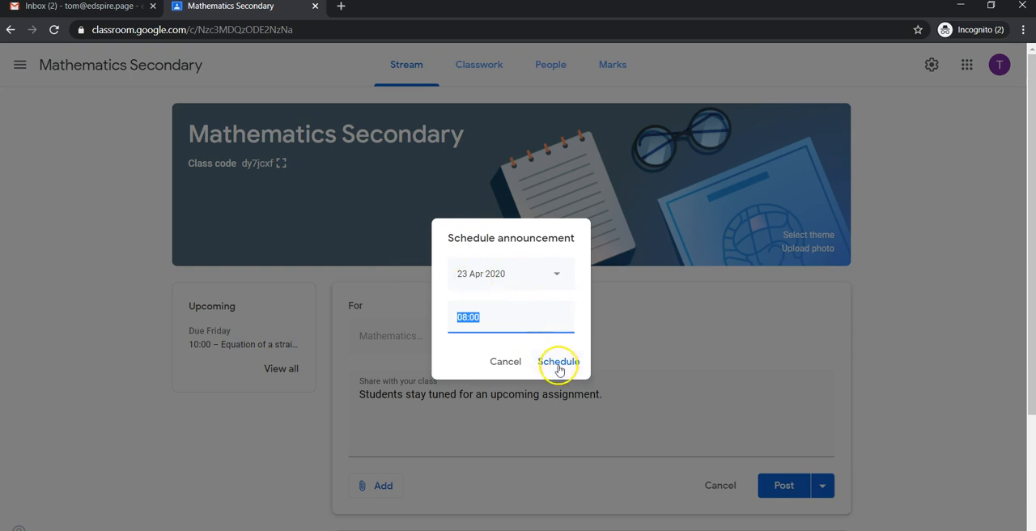
click(511, 362)
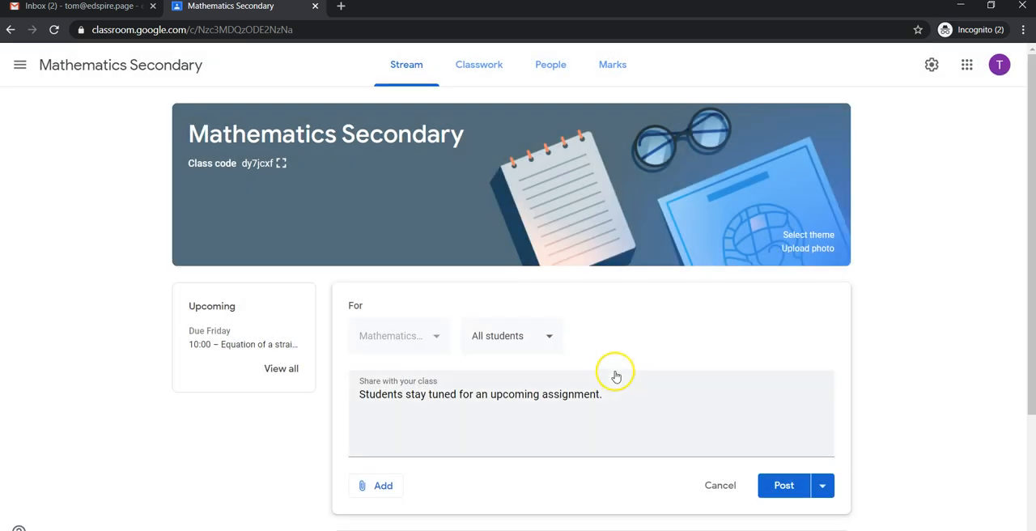
Step: Post the announcement to the class stream immediately
click(784, 486)
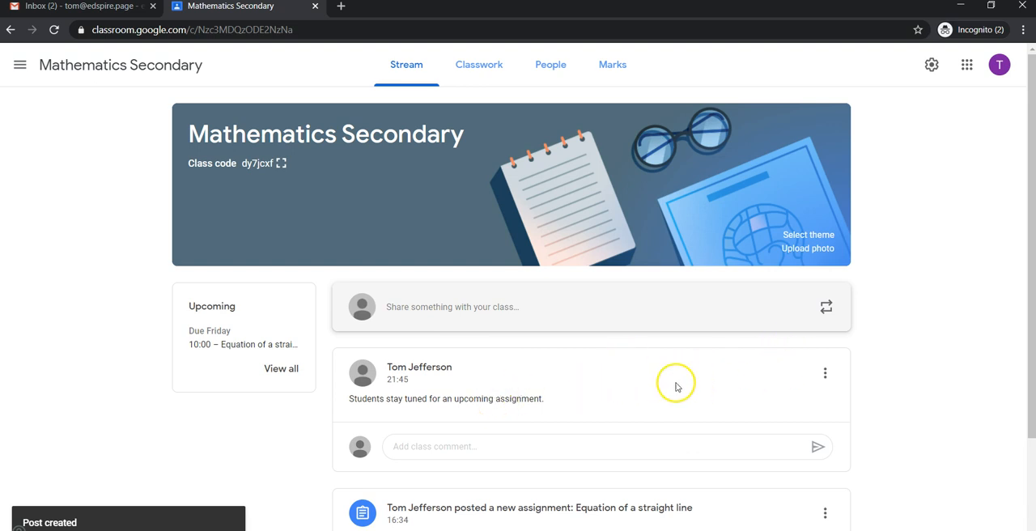
Step: Open the class's Google Calendar from Classwork, continue past the notifications prompt, and examine the week's assignment entries
click(480, 72)
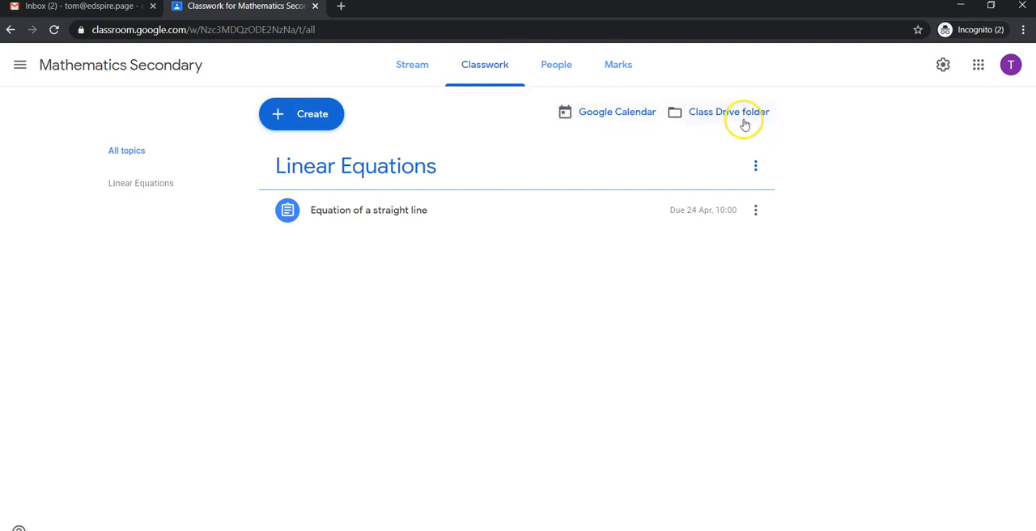
click(614, 116)
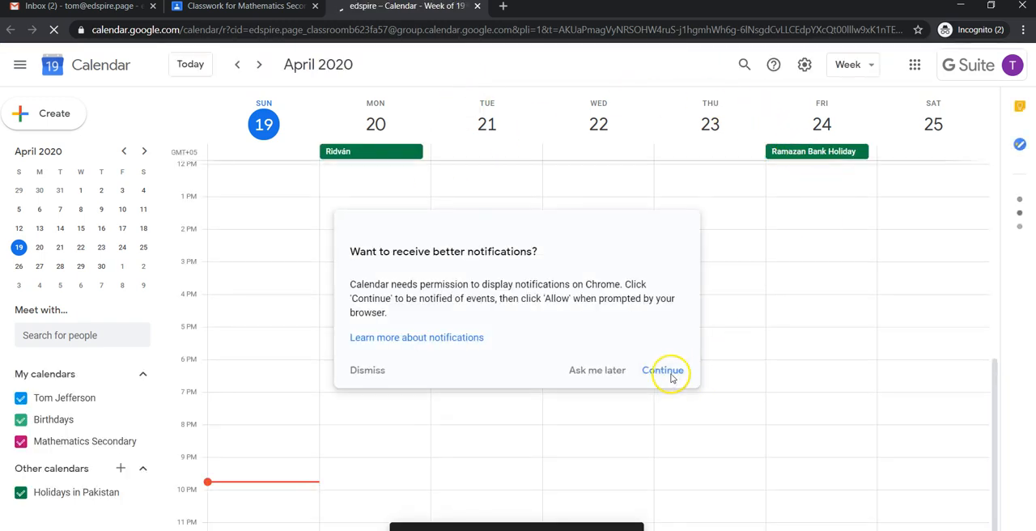
click(666, 373)
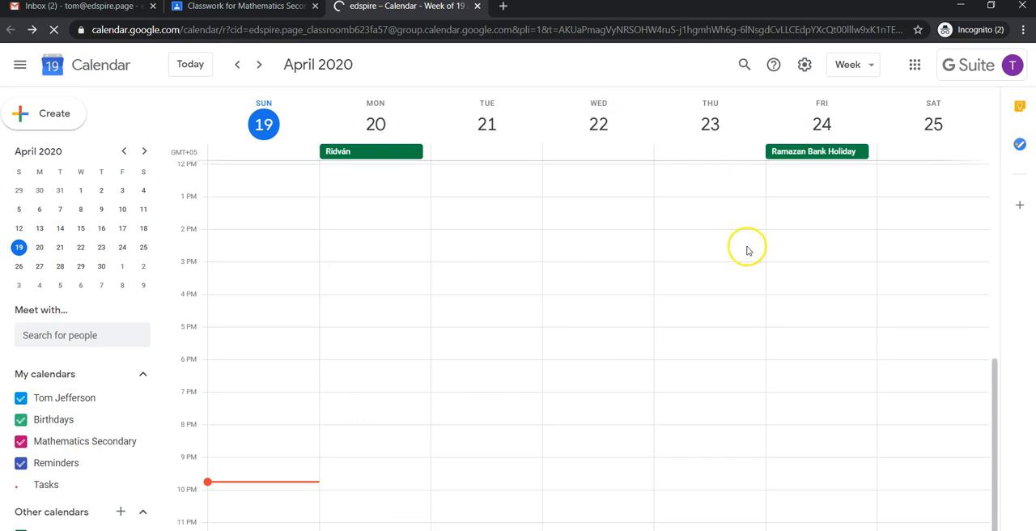
scroll(443, 298, up, 5)
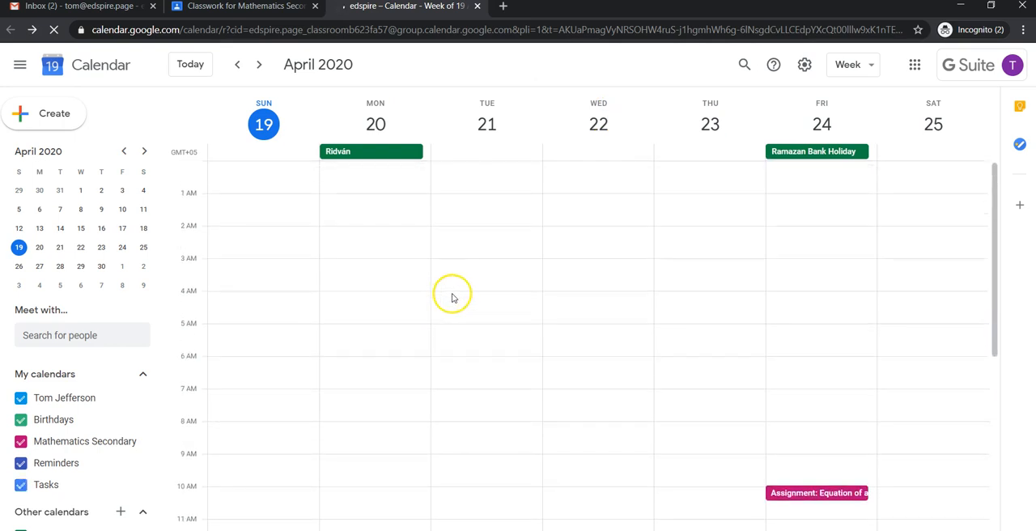
scroll(478, 310, down, 3)
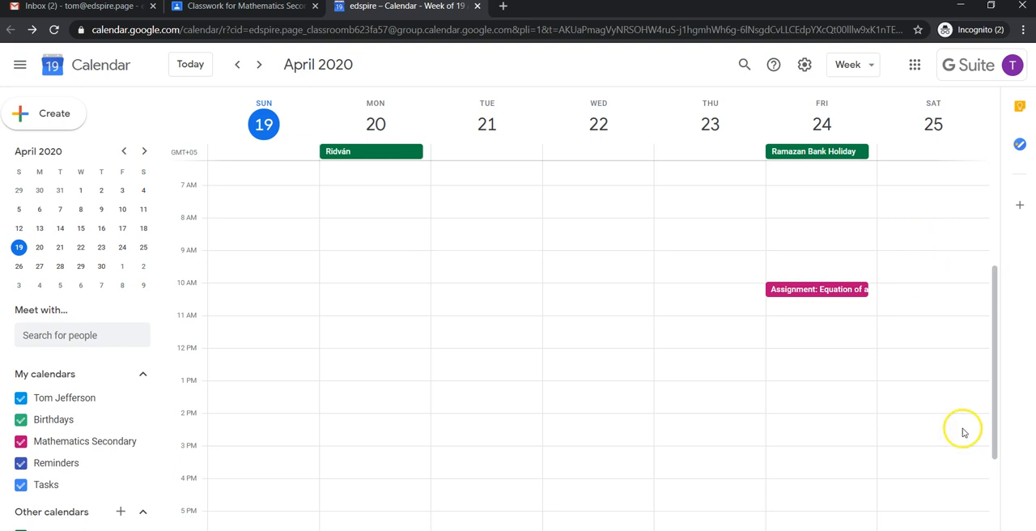
Step: Return to the class's Classwork page and open the "Equation of a straight line" folder in the class Drive folder
click(235, 7)
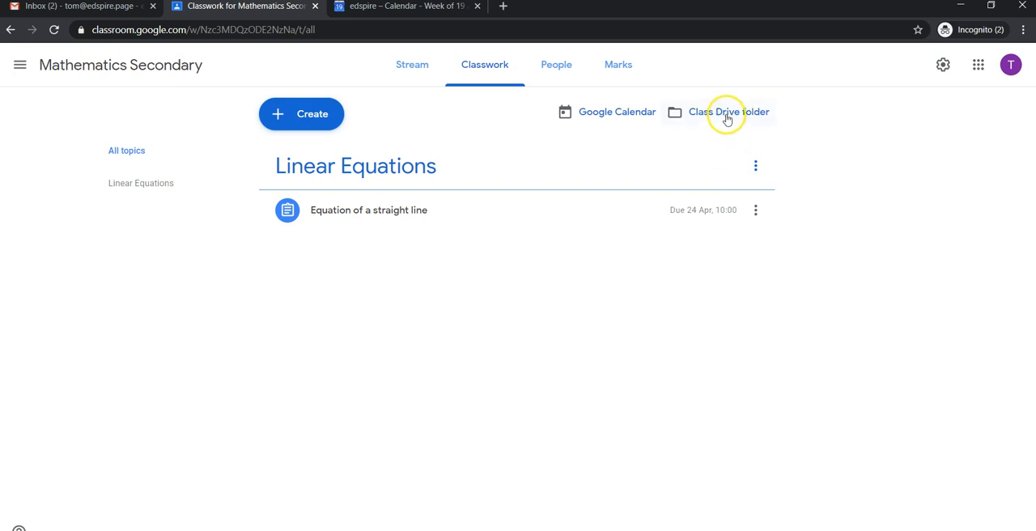
click(727, 115)
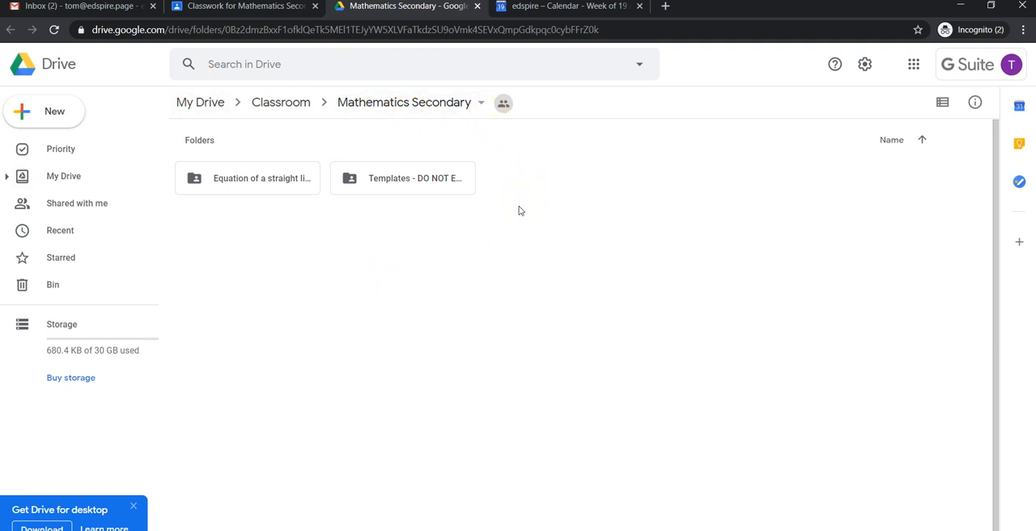
click(281, 183)
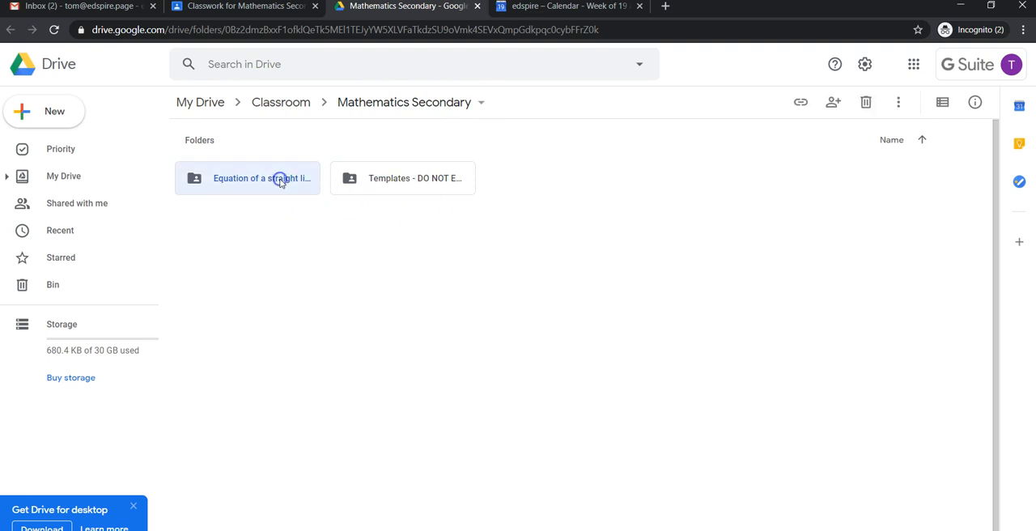
double_click(281, 183)
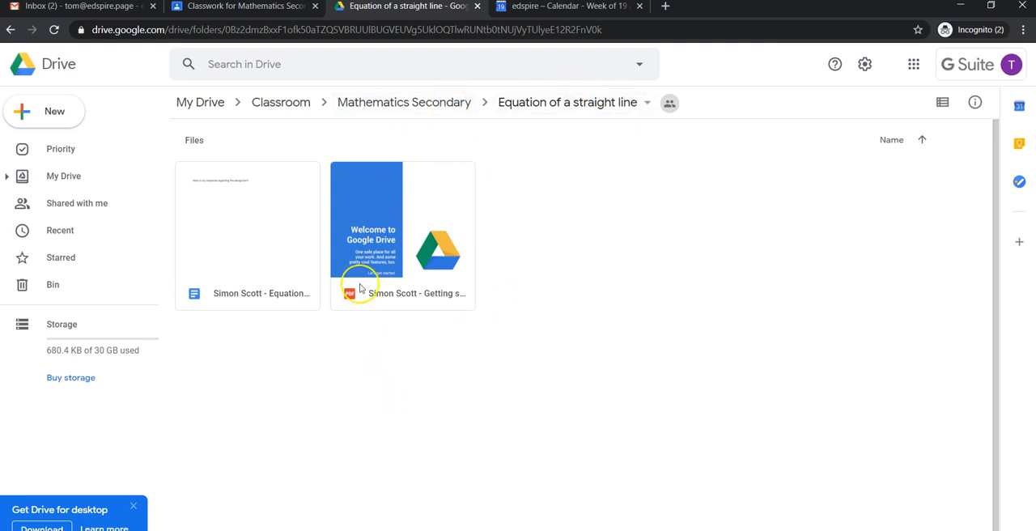
Step: Go up to the Mathematics Secondary folder in Drive and return to the class's Classwork page
click(440, 108)
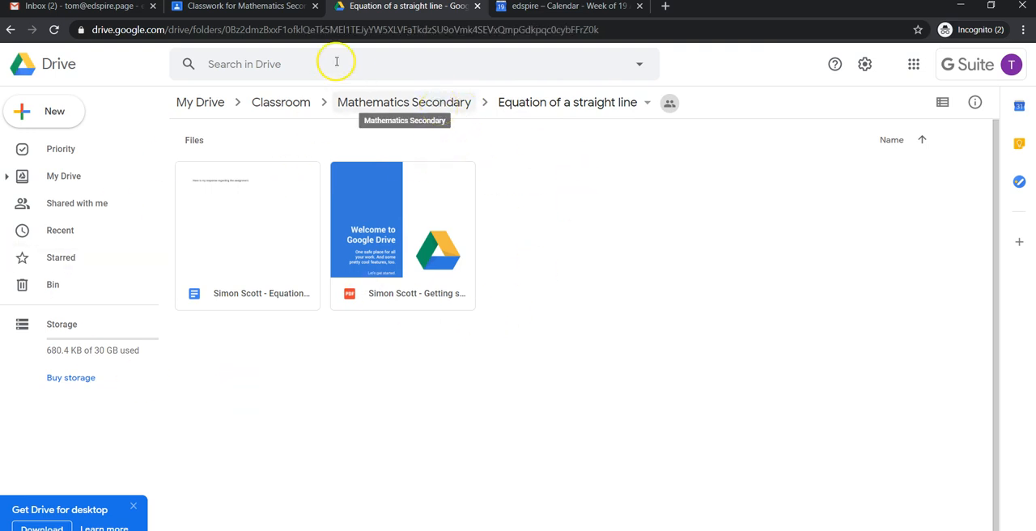
click(272, 7)
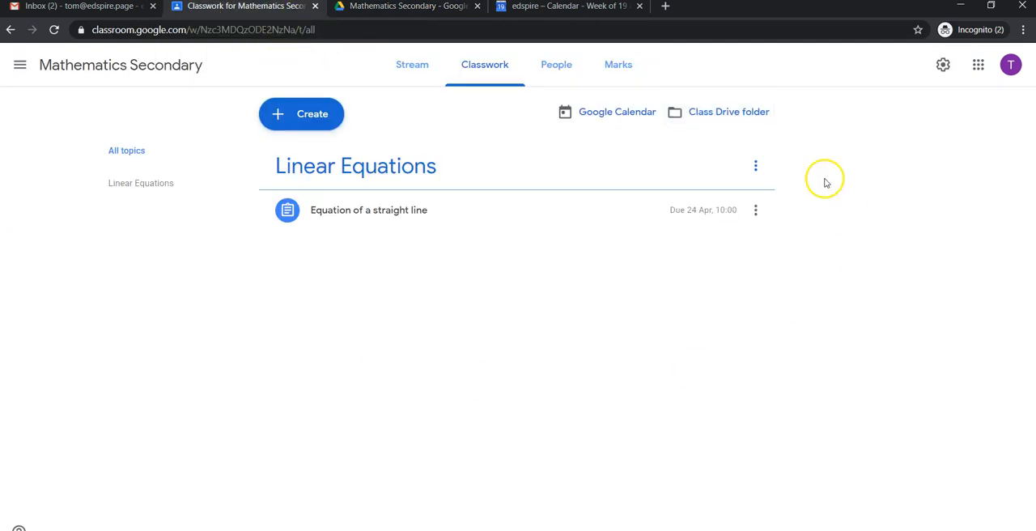
Step: Create a new assignment titled "Simple linear equations" and dismiss the classwork ordering tip
click(287, 117)
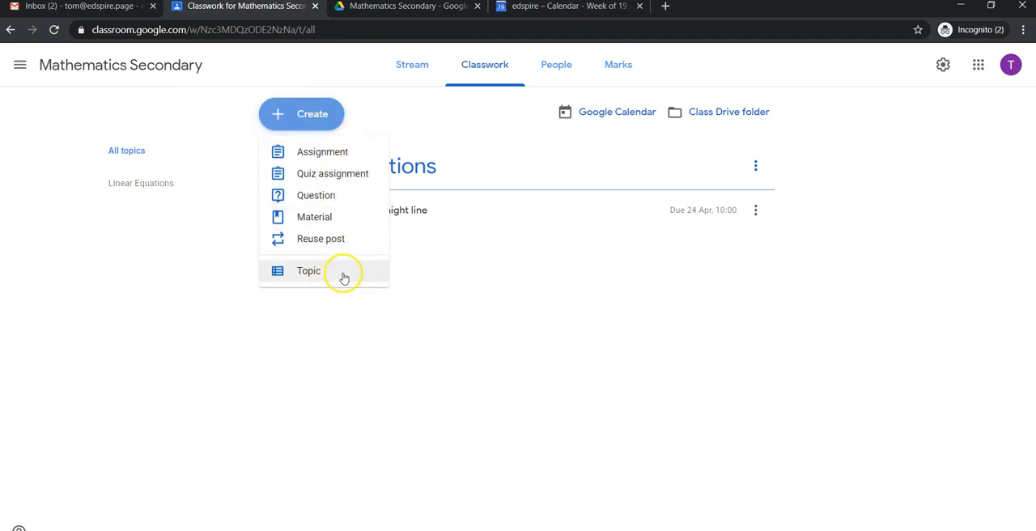
click(338, 155)
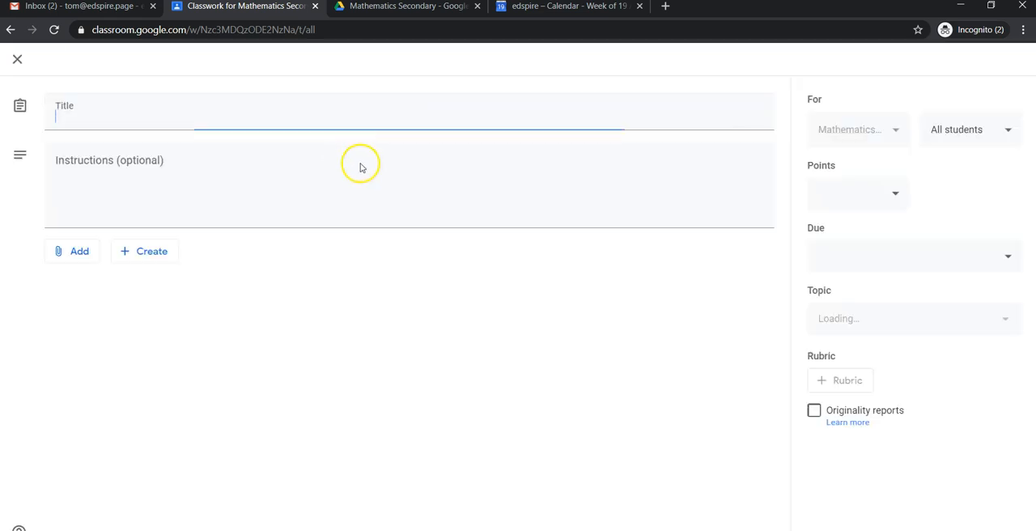
click(79, 121)
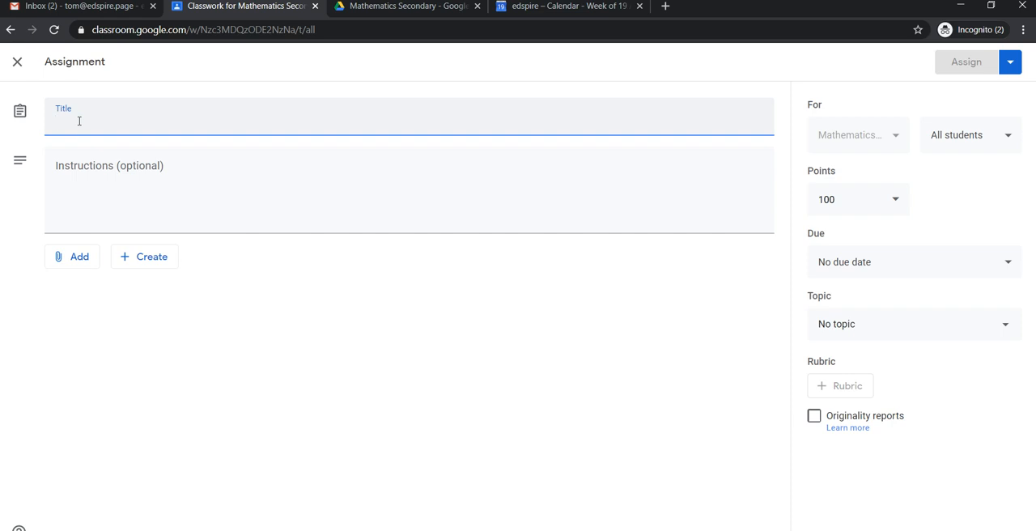
text(Line)
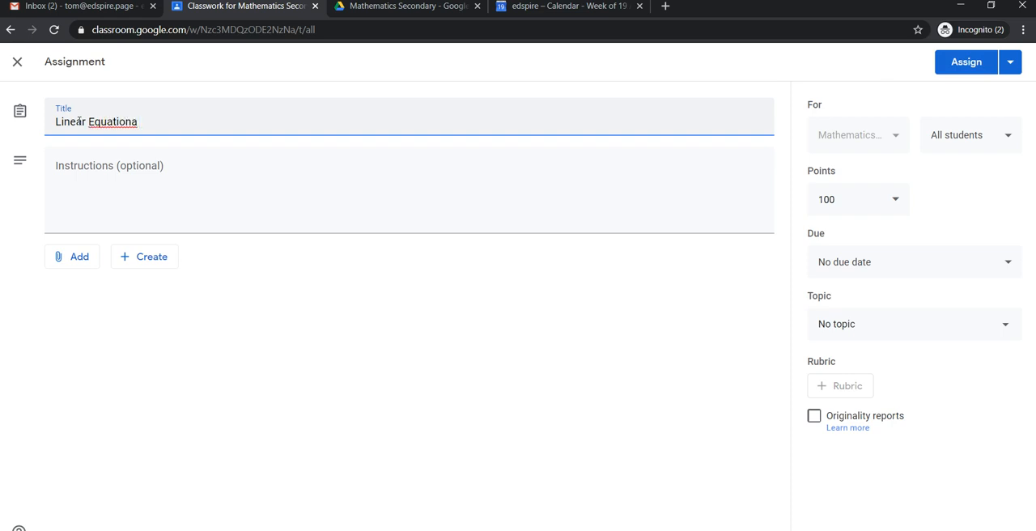
text(ar)
key(BackSpace)
key(BackSpace)
key(BackSpace)
key(BackSpace)
key(BackSpace)
key(BackSpace)
text(Simple l)
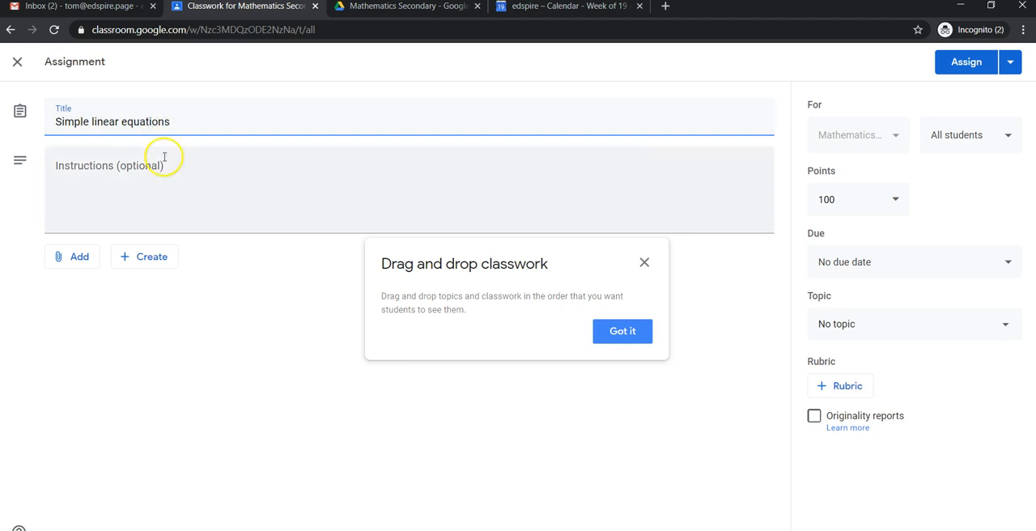
click(622, 331)
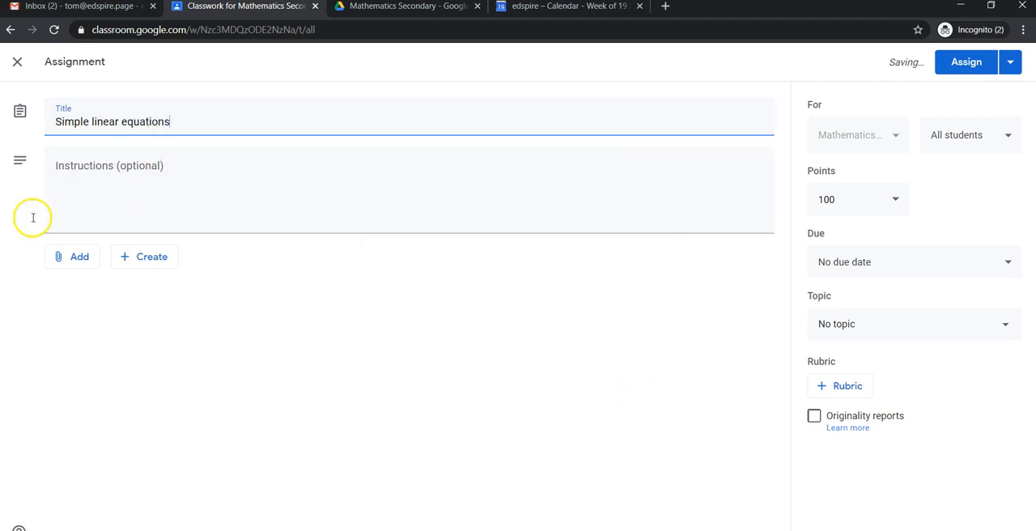
Step: Attach the student's "Equation of a straight line" Google Docs file from Google Drive to the assignment
click(95, 170)
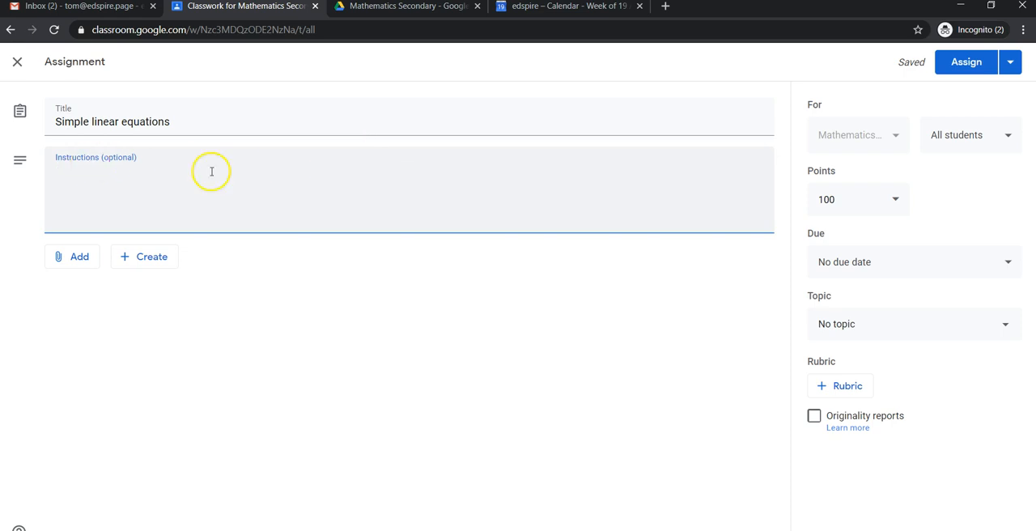
click(73, 264)
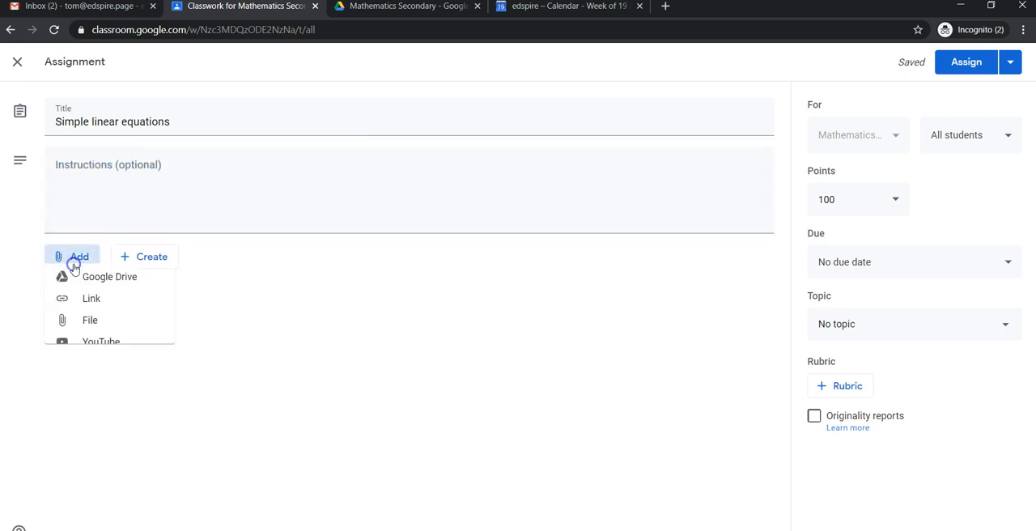
click(118, 287)
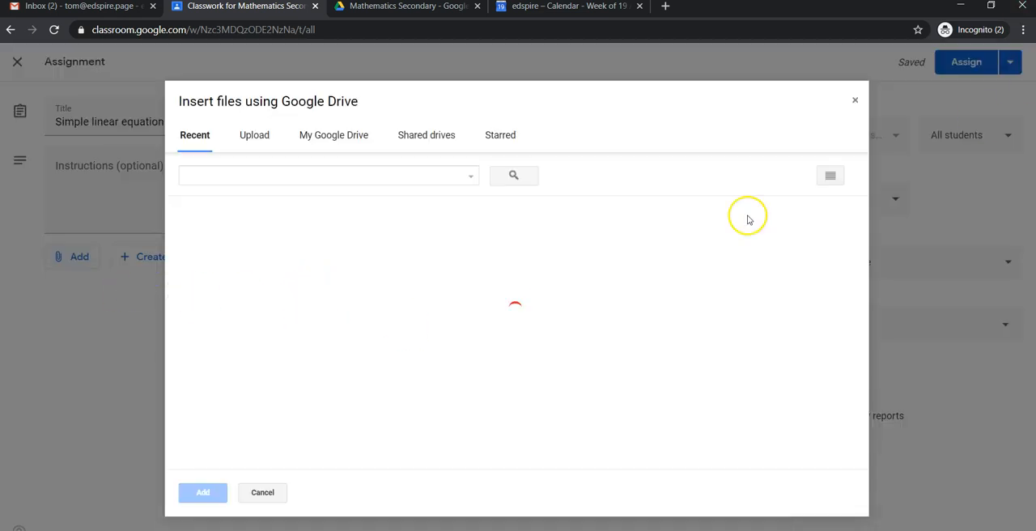
scroll(506, 342, down, 2)
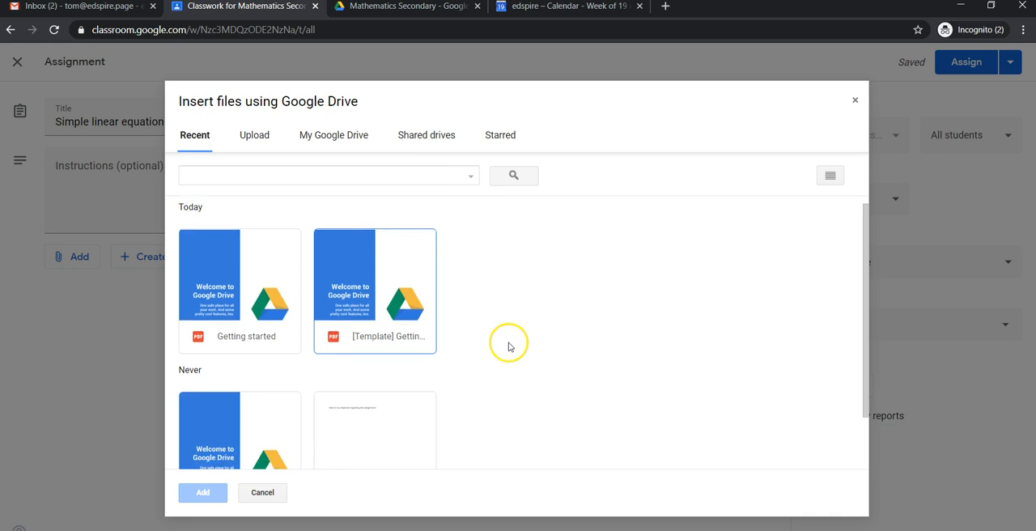
click(373, 389)
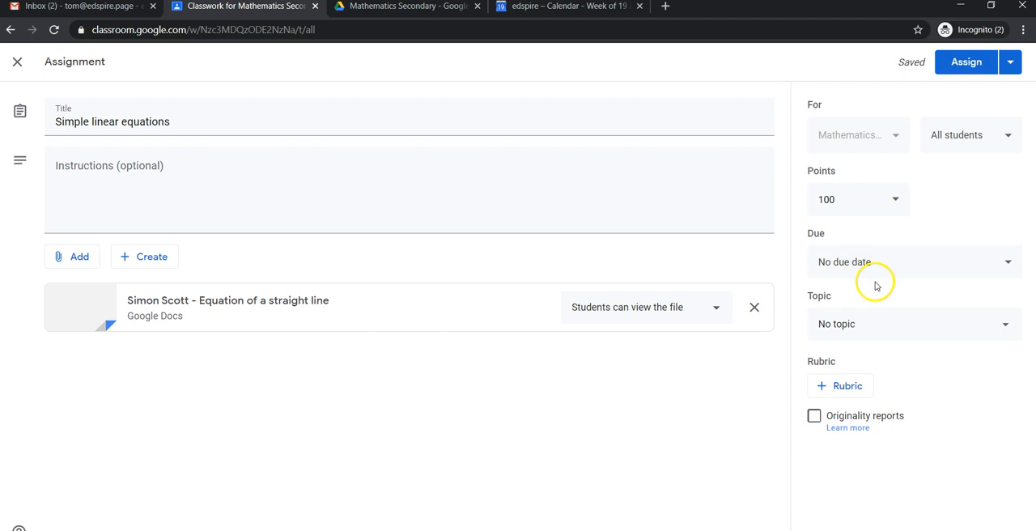
Step: Set the assignment's points to 10
click(895, 201)
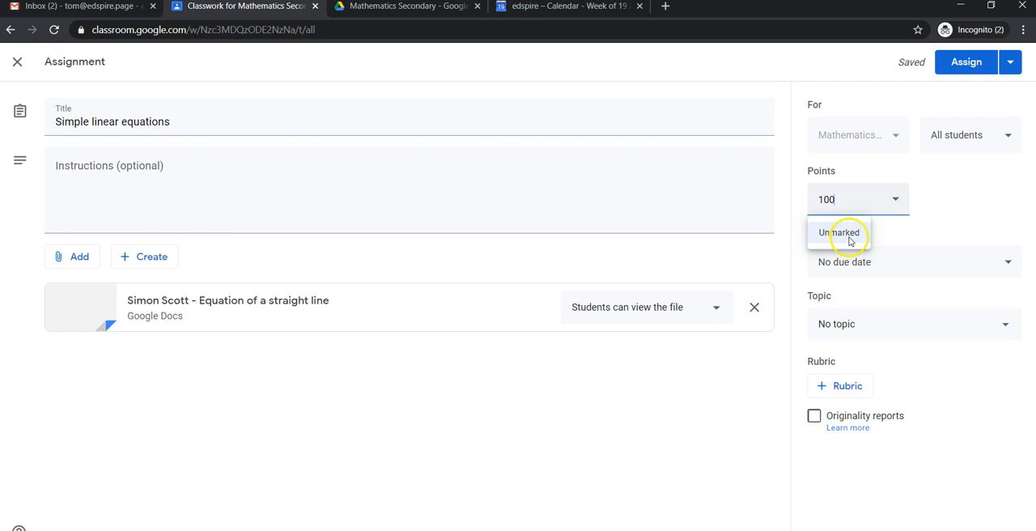
drag(860, 201, 780, 197)
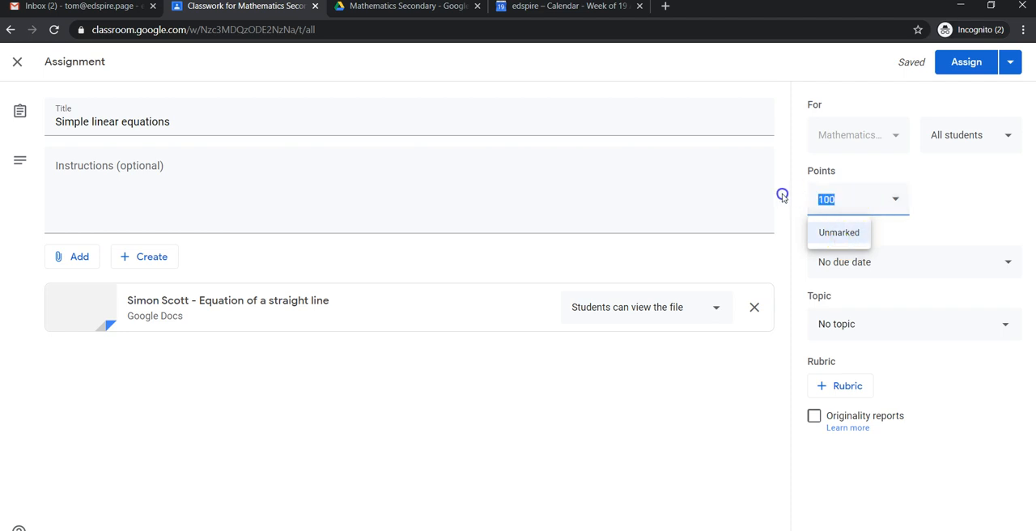
text(1)
click(931, 200)
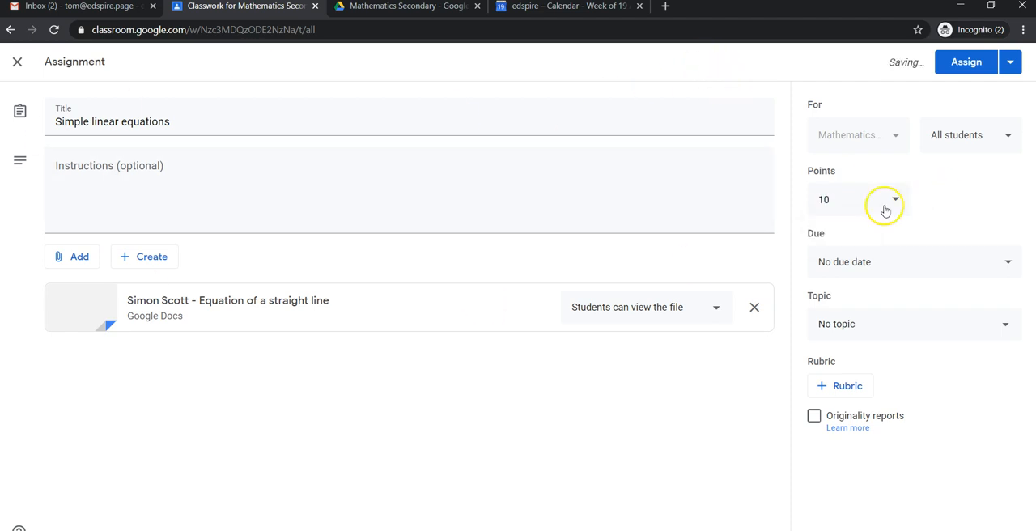
Step: Set the assignment's due date to 22 Apr 2020 at 10:00
click(886, 266)
click(883, 319)
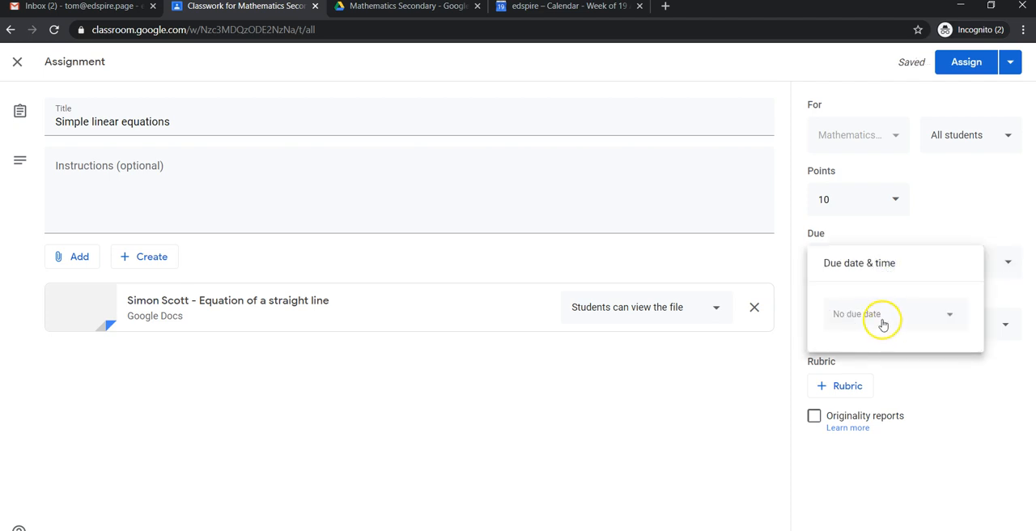
click(949, 316)
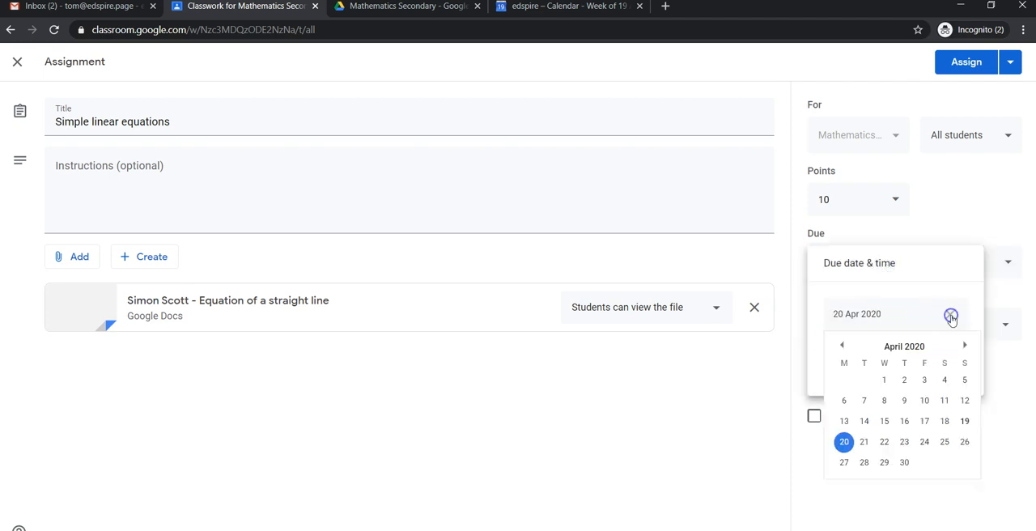
click(885, 442)
click(878, 357)
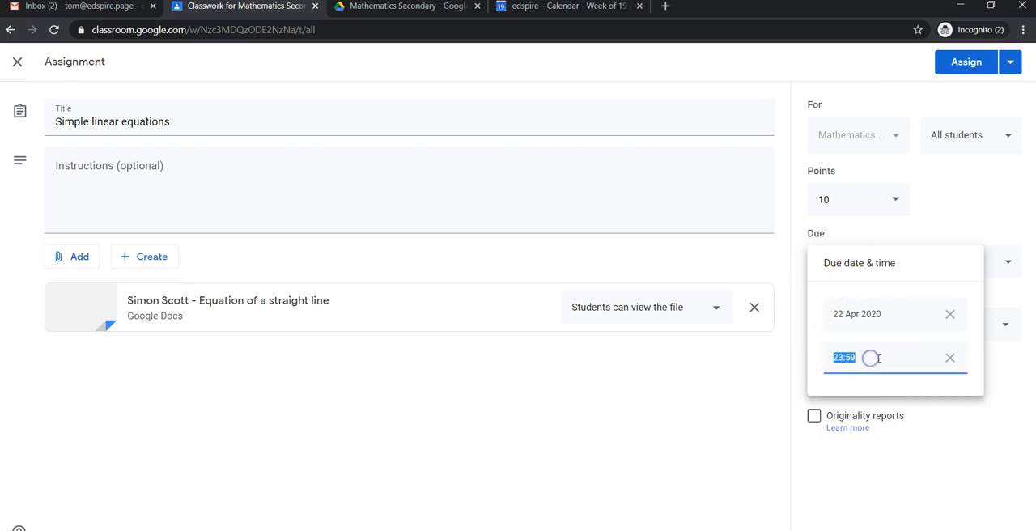
click(884, 353)
text(10:00)
click(882, 349)
click(713, 409)
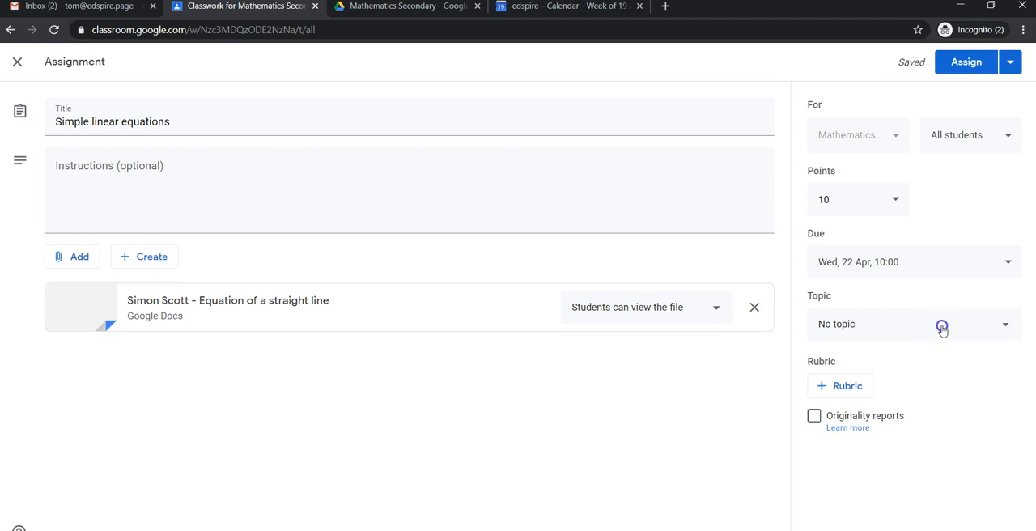
Step: File the assignment under the Linear Equations topic and view the options for adding a rubric
click(942, 327)
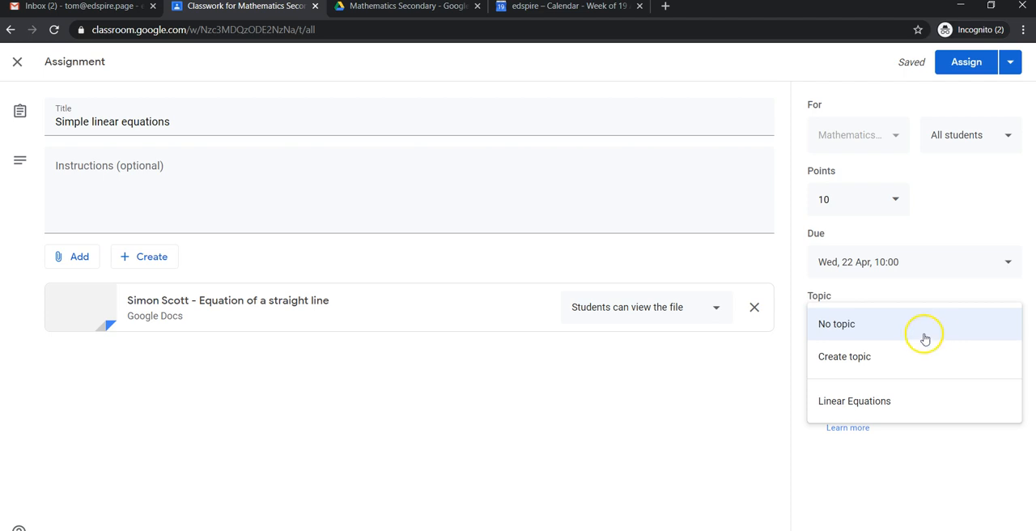
click(878, 403)
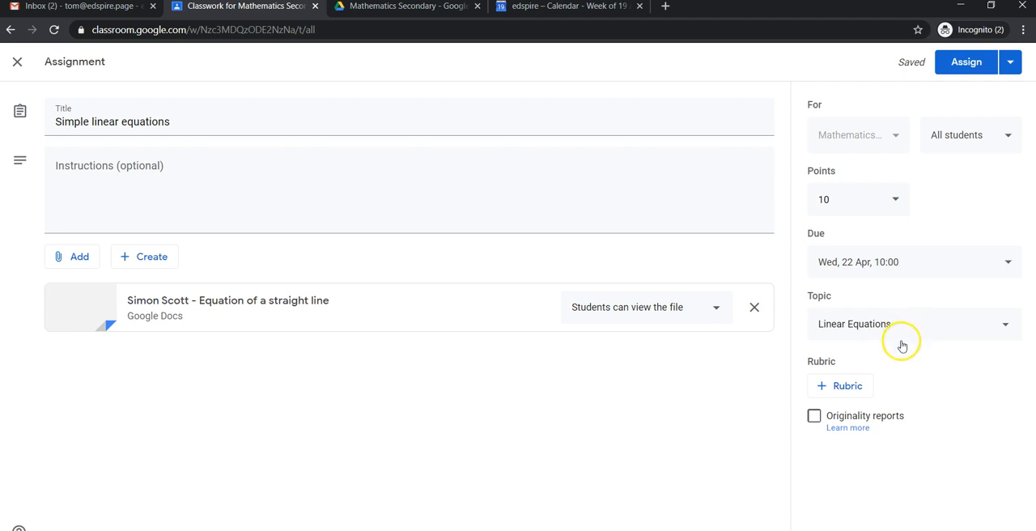
click(848, 389)
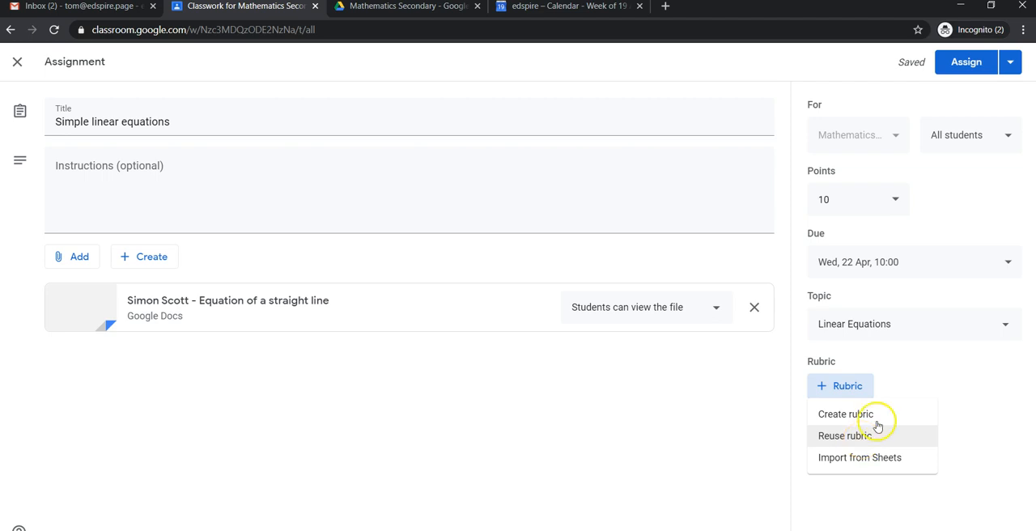
click(962, 372)
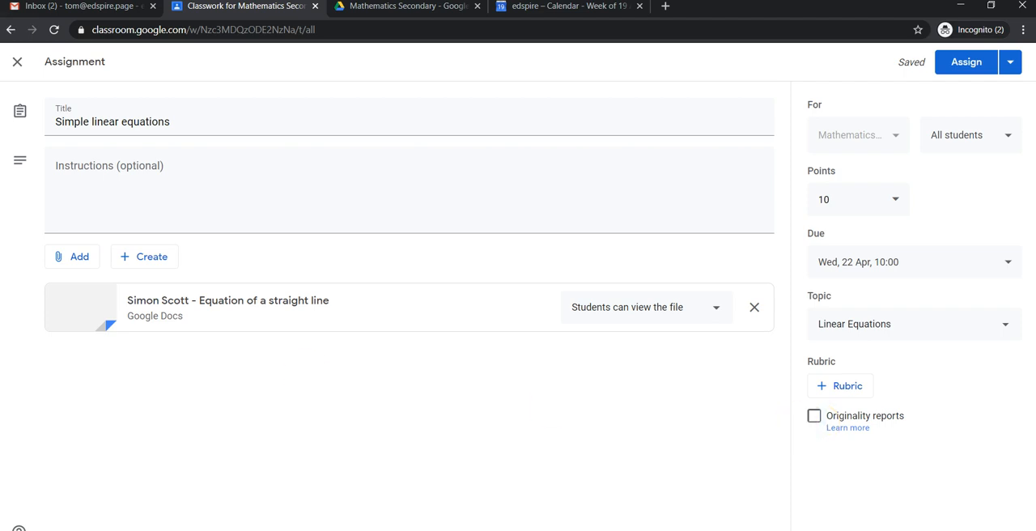
Step: Review the assignment's scheduling and draft options, and assign it to all students immediately
click(1011, 65)
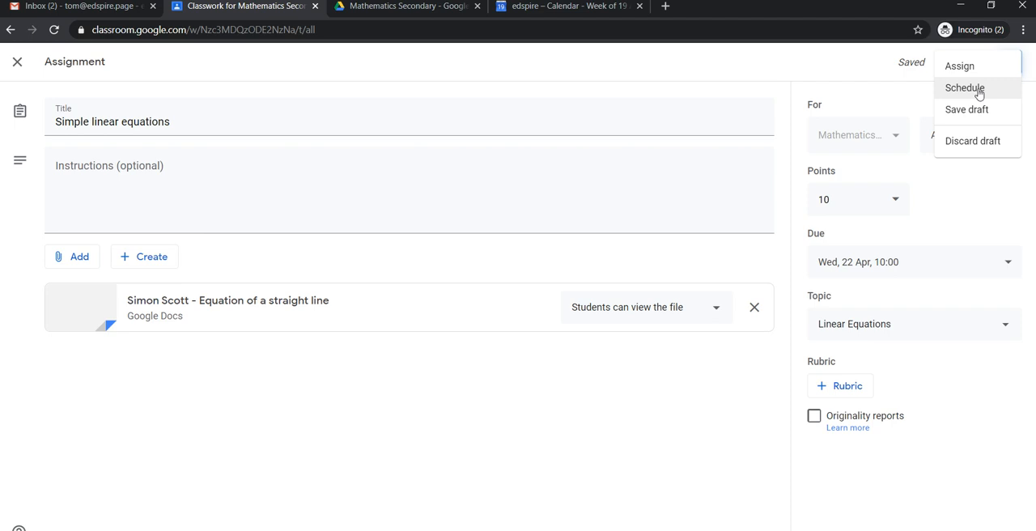
click(970, 94)
click(902, 97)
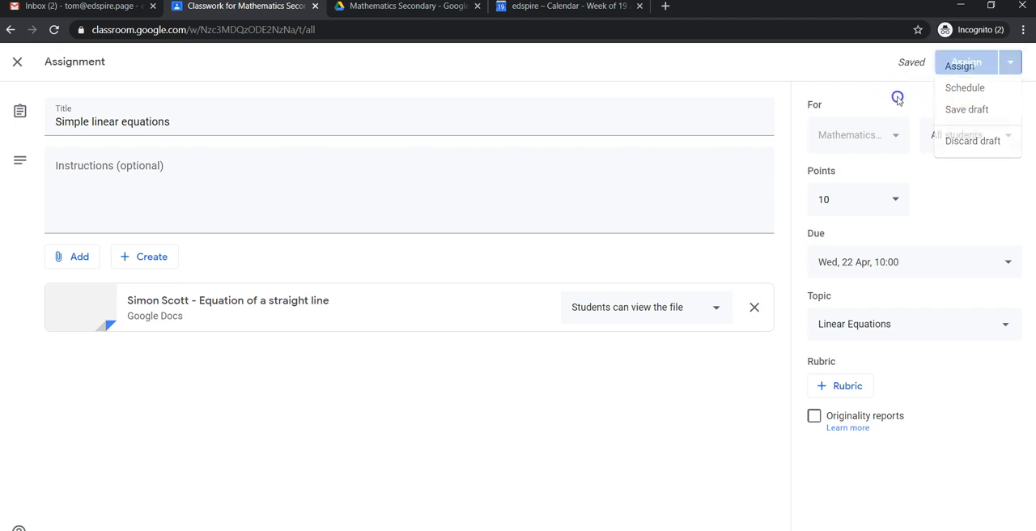
click(966, 68)
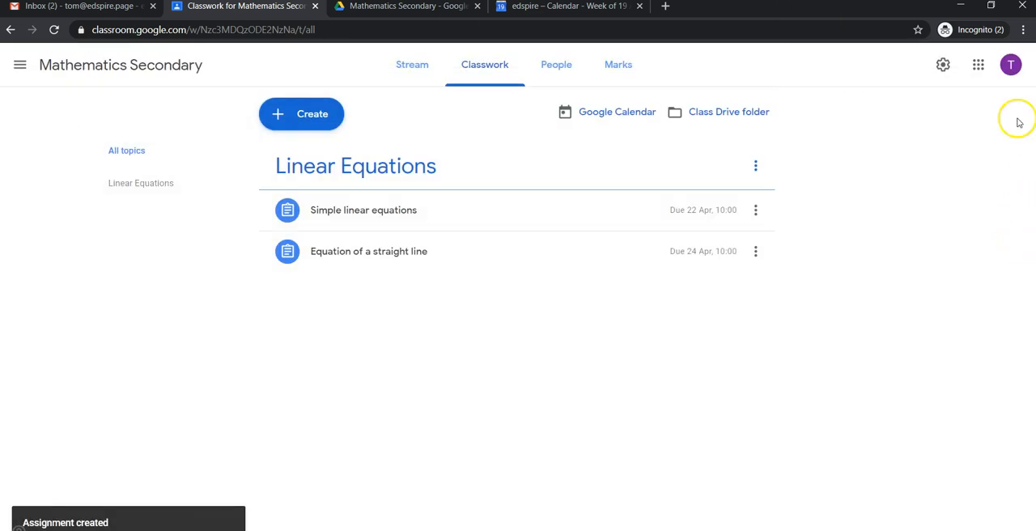
click(333, 116)
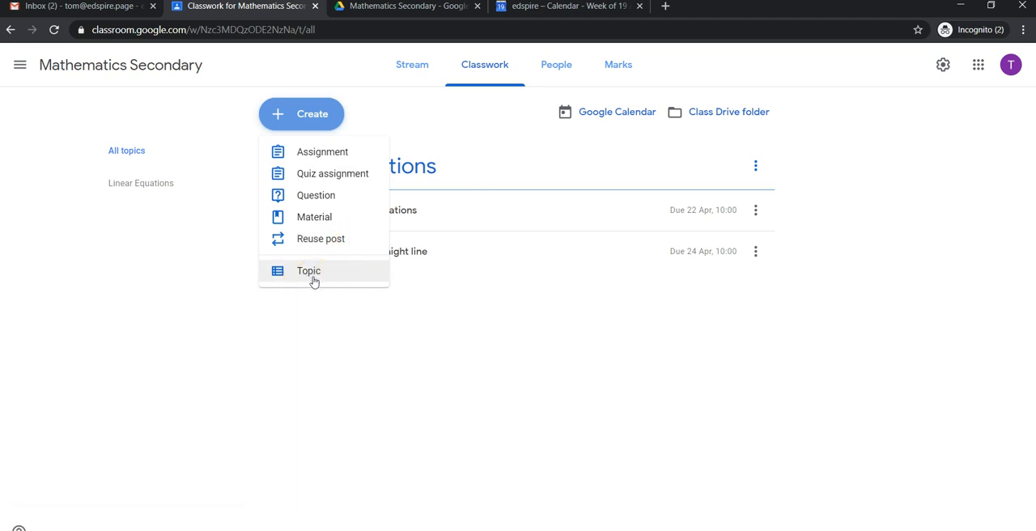
click(590, 373)
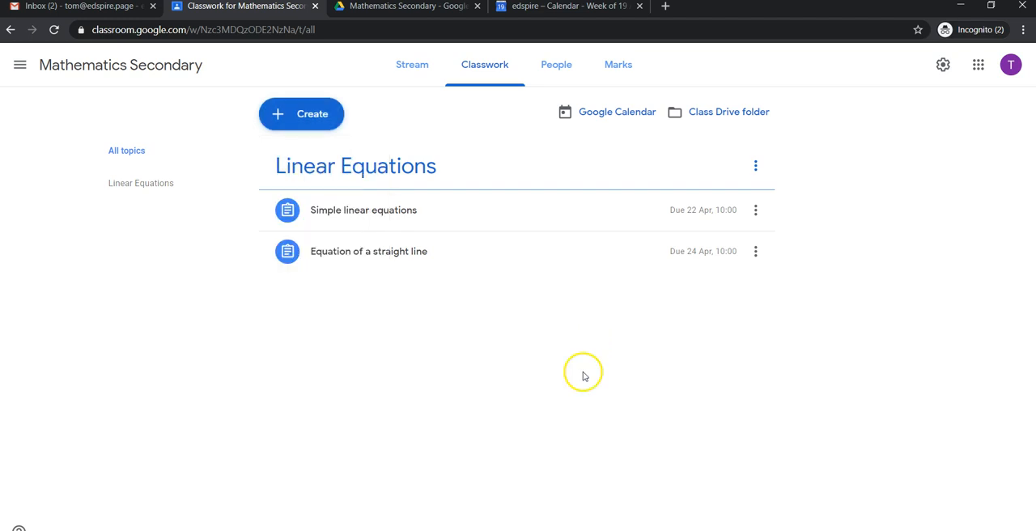
Step: Examine the class's People page, including the invitation forms for teachers and students and the options for the enrolled student
click(551, 65)
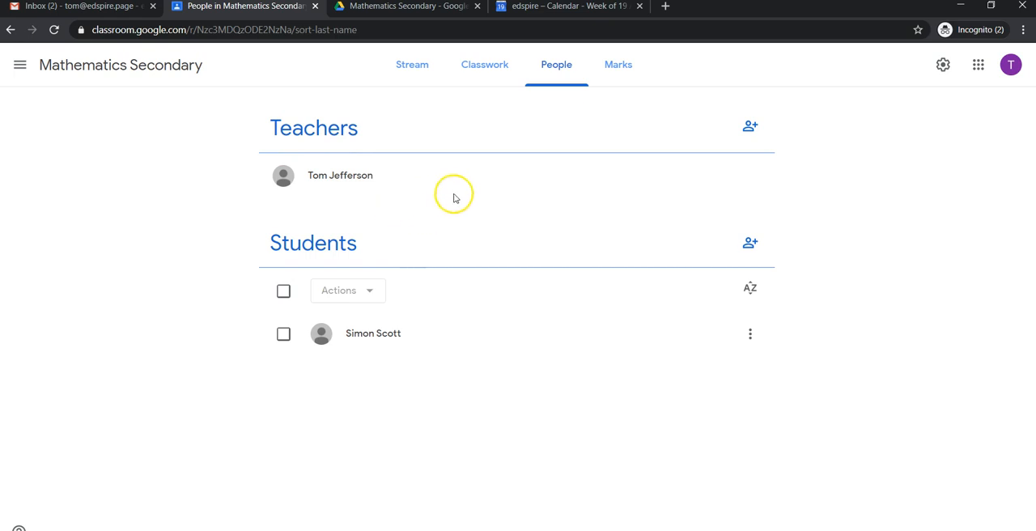
click(751, 129)
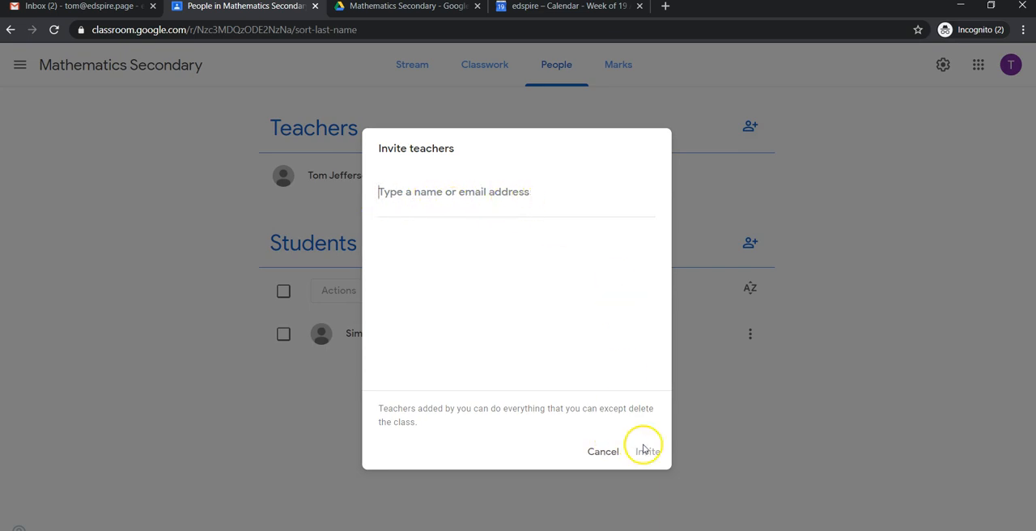
click(599, 457)
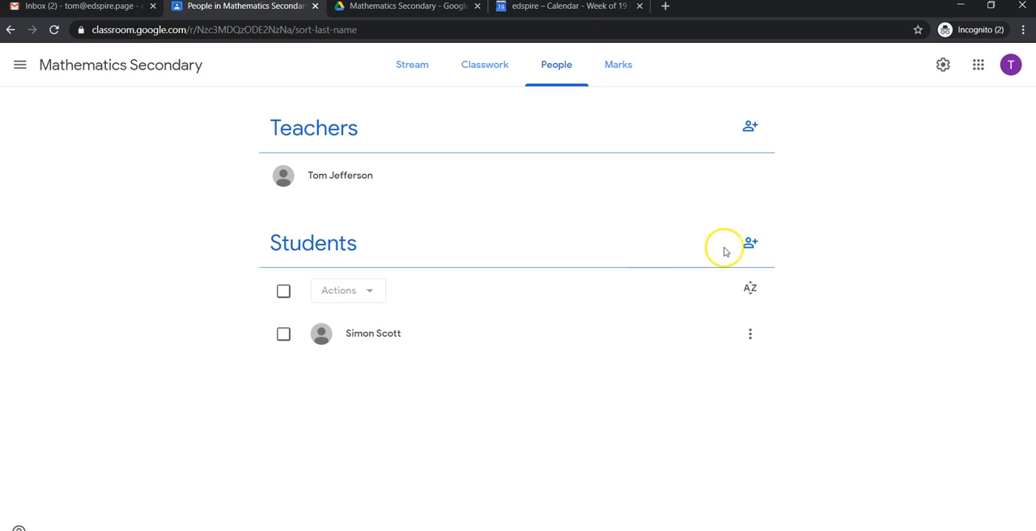
click(751, 245)
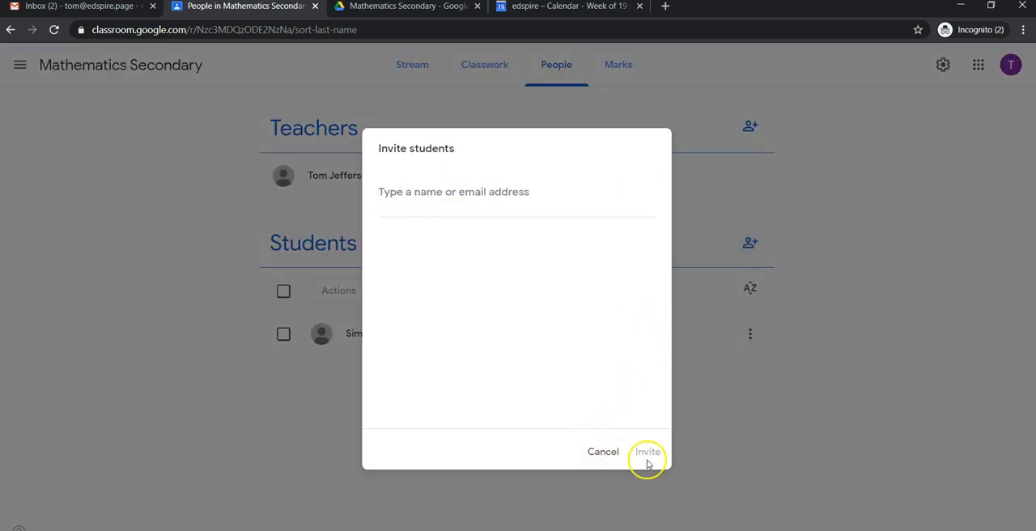
click(601, 454)
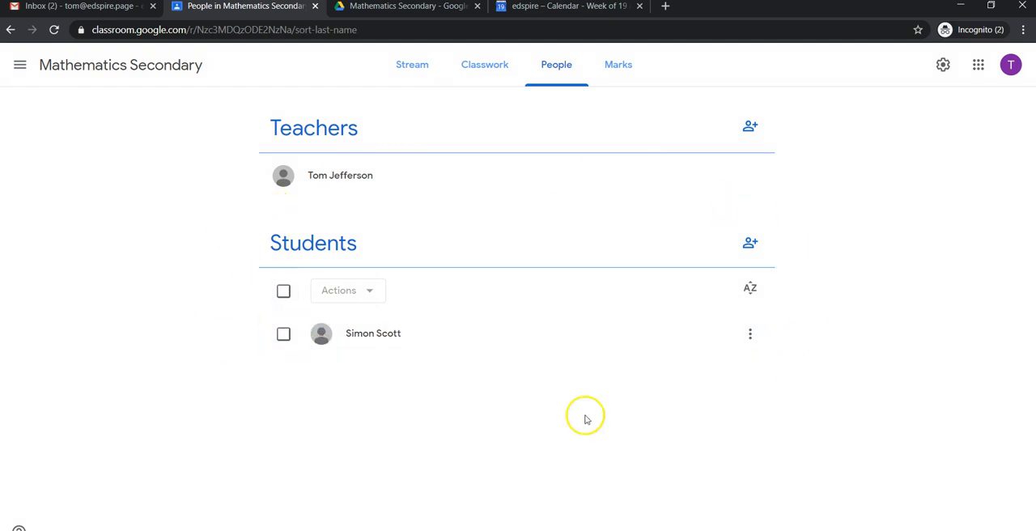
click(749, 335)
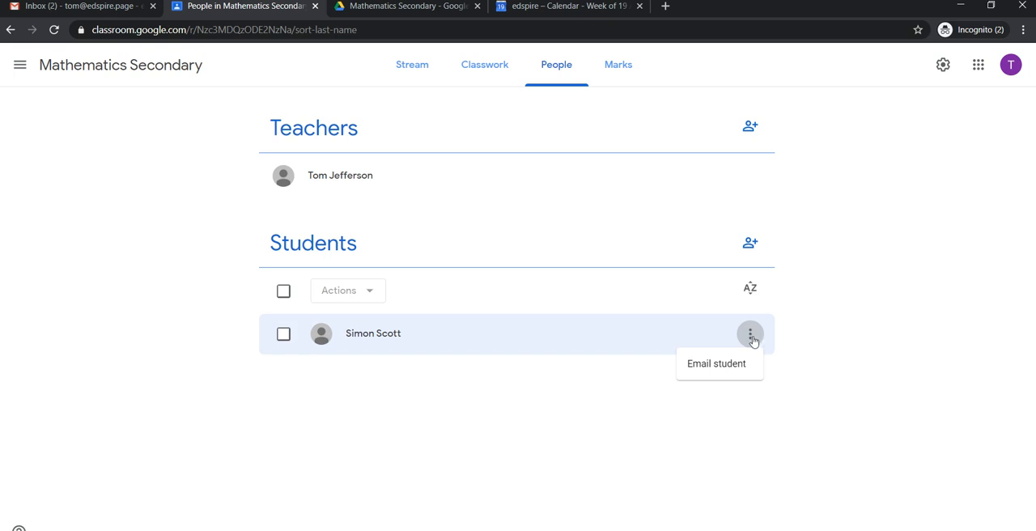
Step: View the bulk actions available for all students on the People page, clear the selection, and open the class's Marks page
click(834, 370)
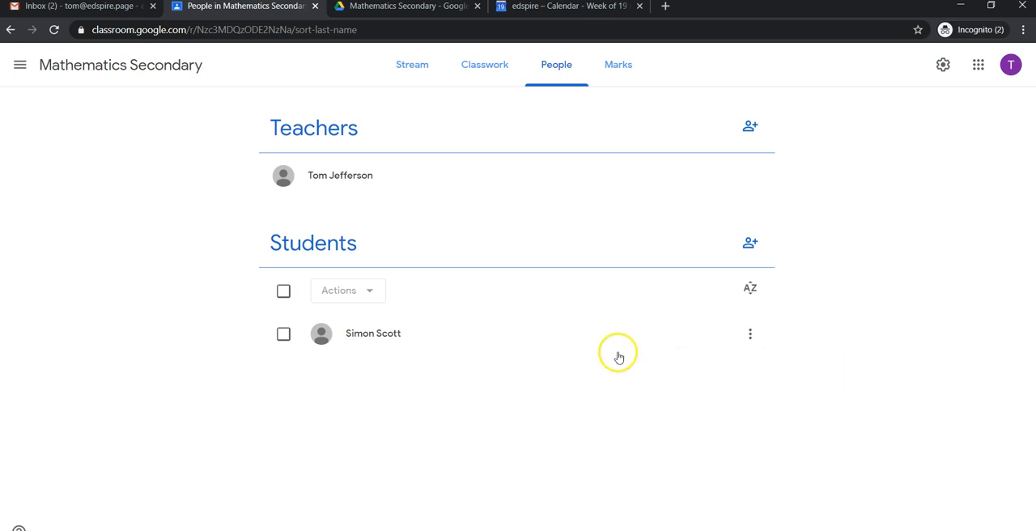
click(284, 291)
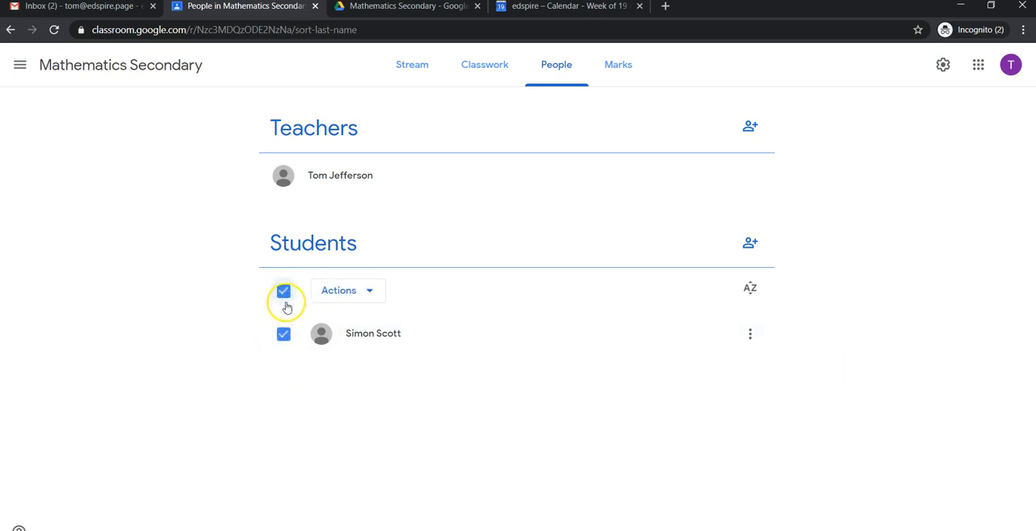
click(374, 293)
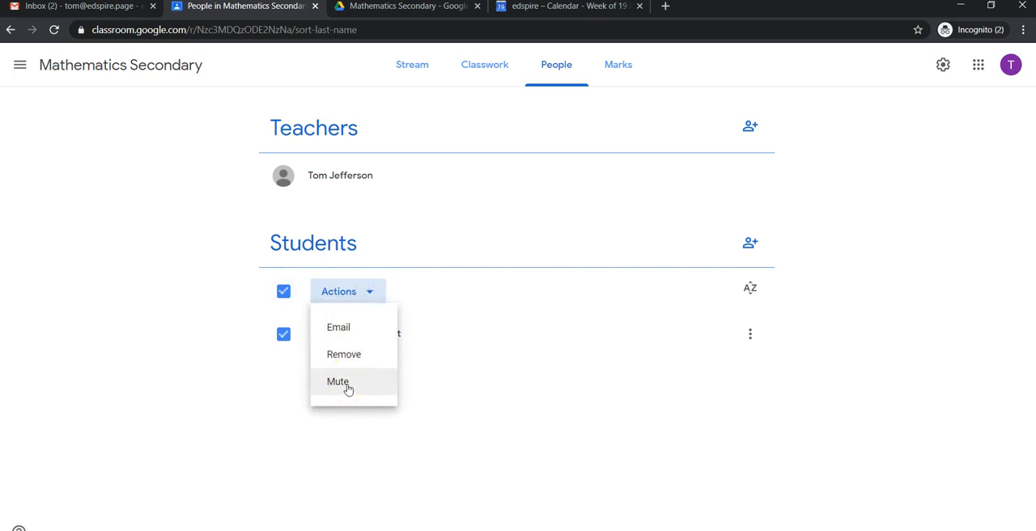
click(437, 391)
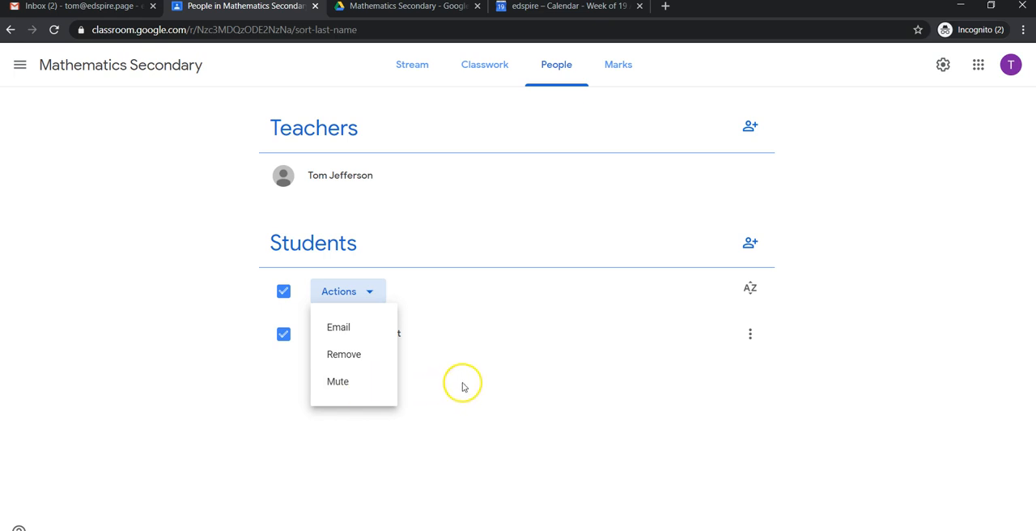
click(463, 387)
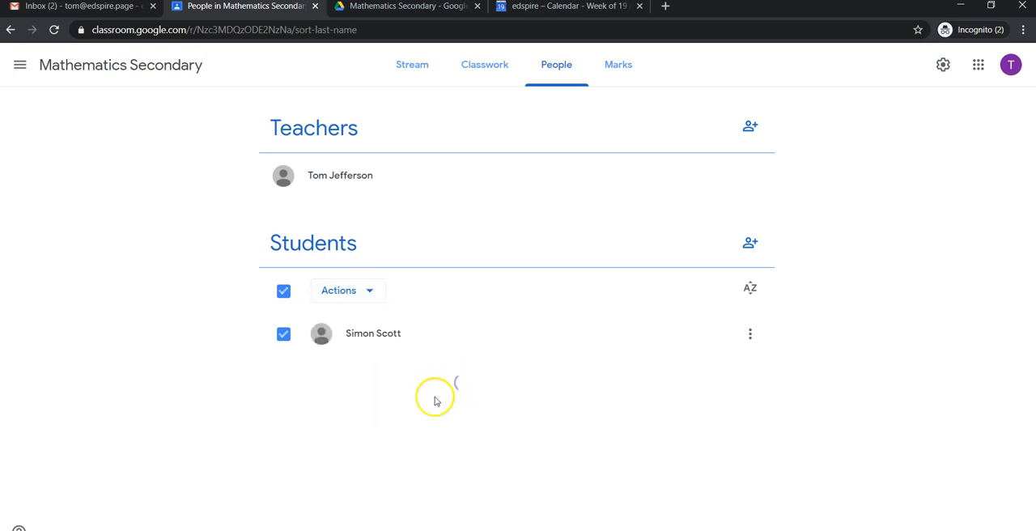
click(278, 292)
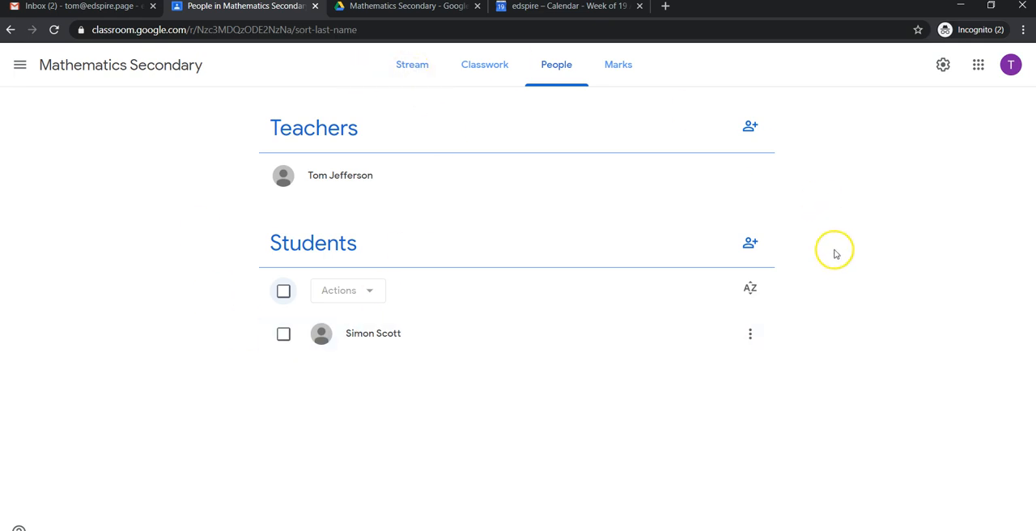
click(619, 69)
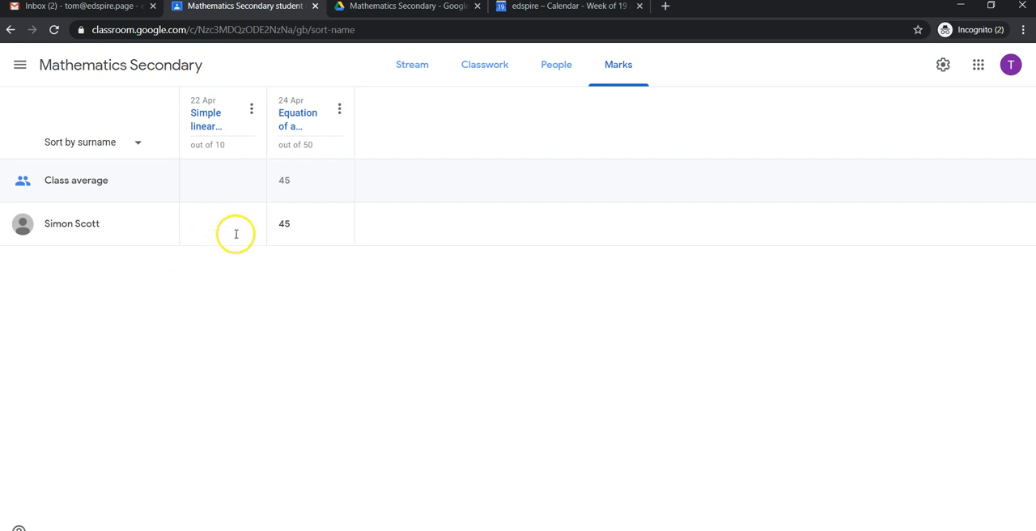
Step: Make the Meet link visible to students in the class settings and save the change
click(945, 72)
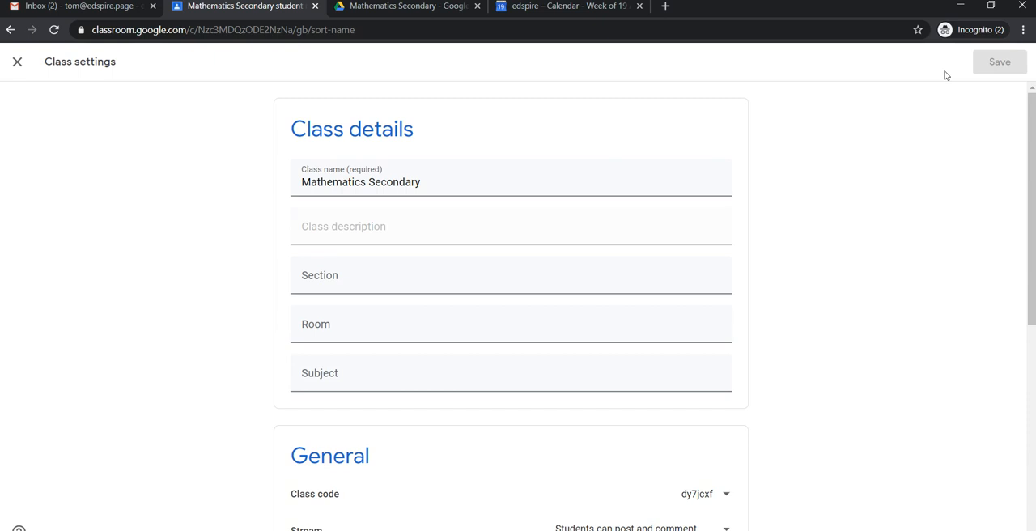
scroll(893, 191, down, 3)
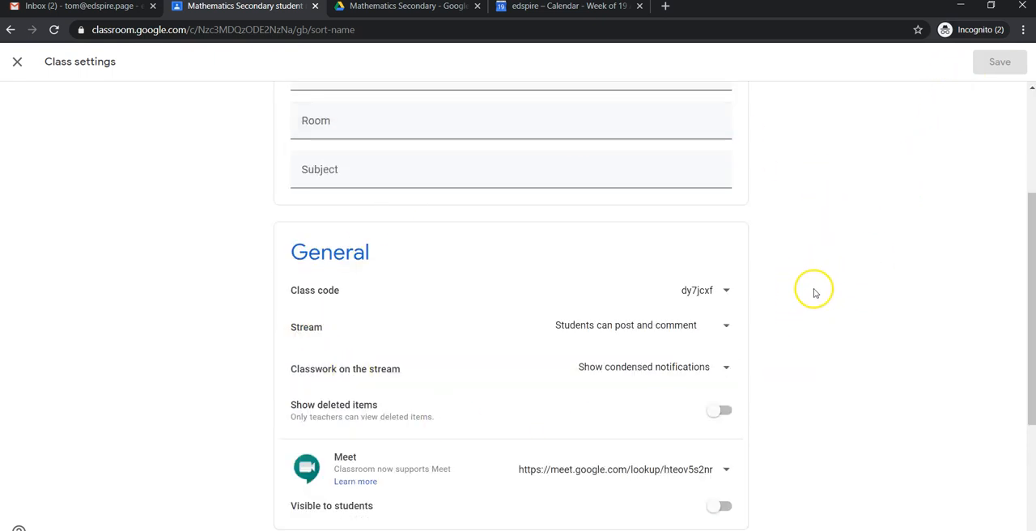
scroll(815, 291, down, 1)
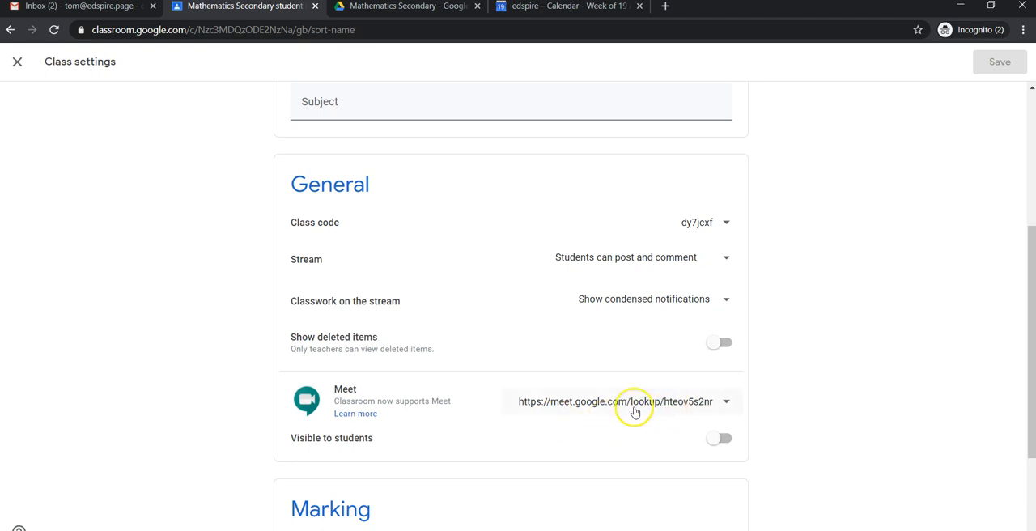
click(725, 439)
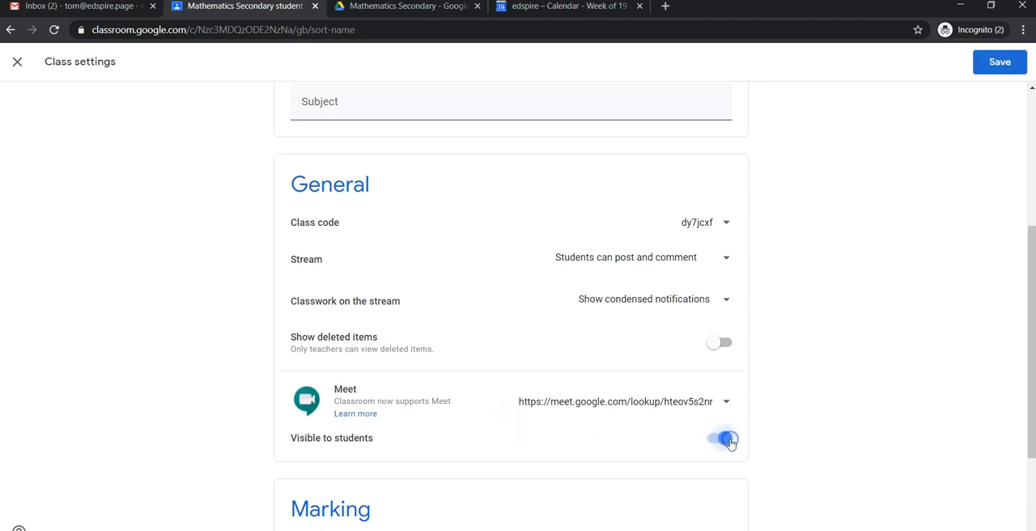
click(1011, 66)
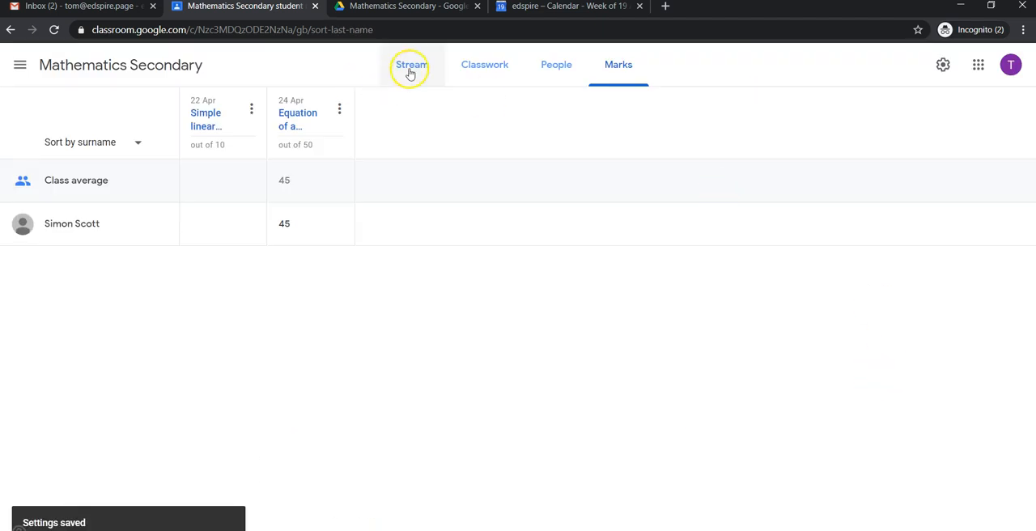
Step: View the Meet link on the class Stream, and reset that link in the class settings
click(408, 69)
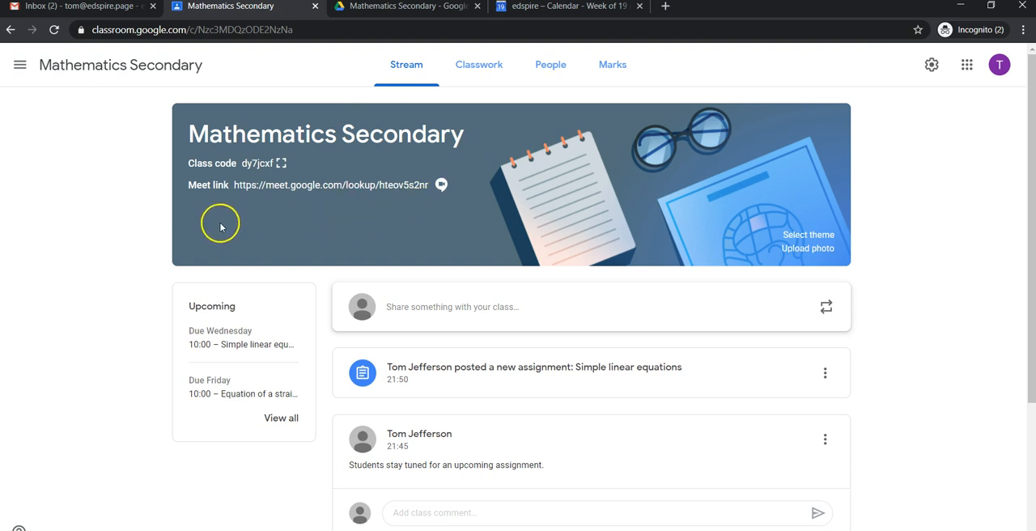
click(933, 69)
scroll(724, 234, down, 3)
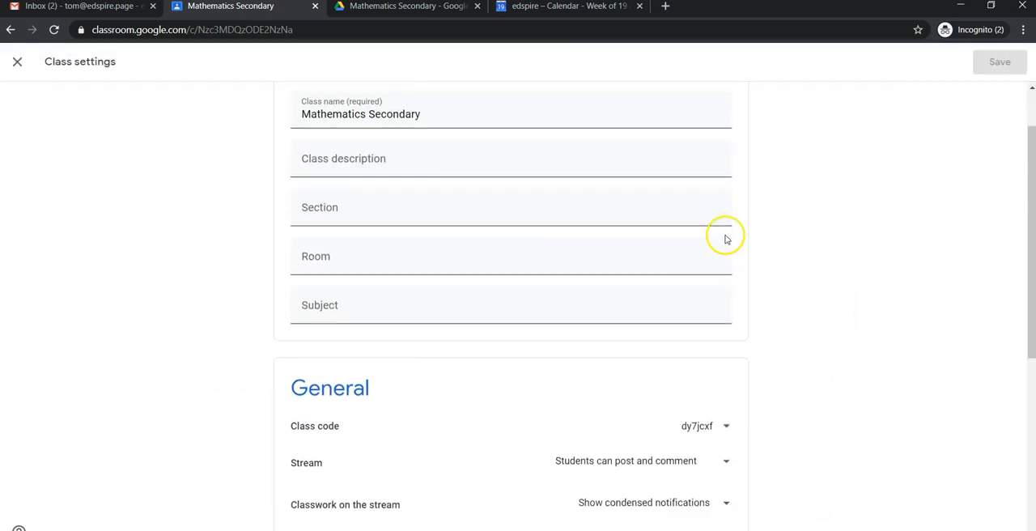
scroll(727, 239, down, 1)
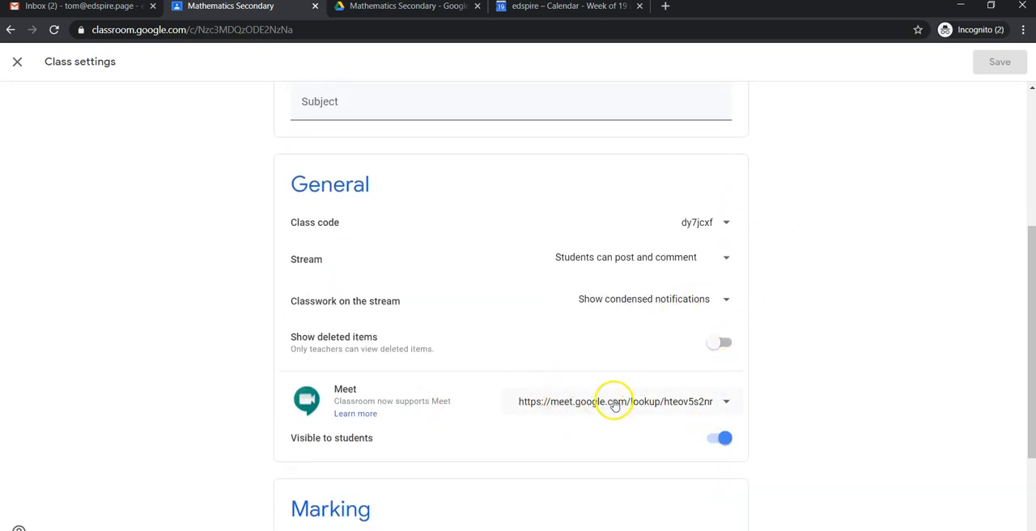
click(728, 402)
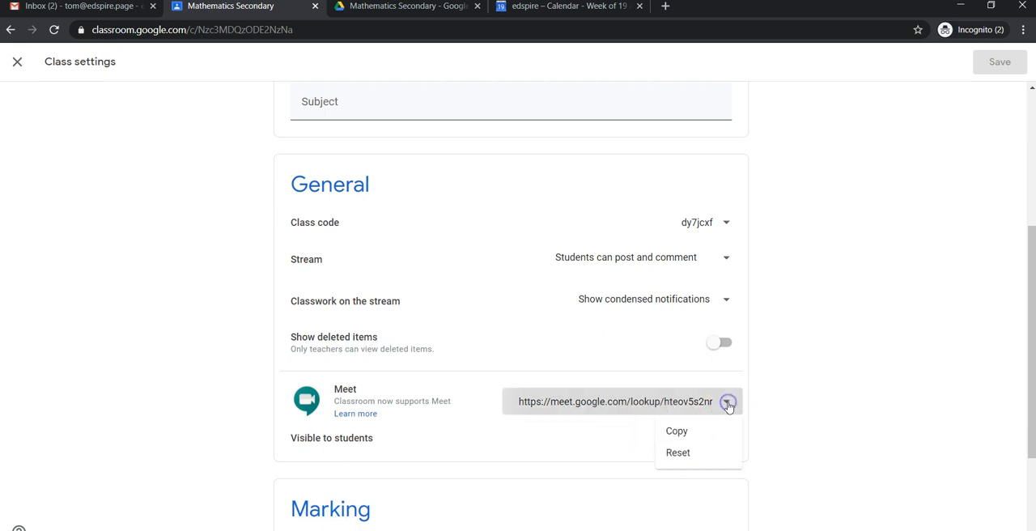
click(680, 453)
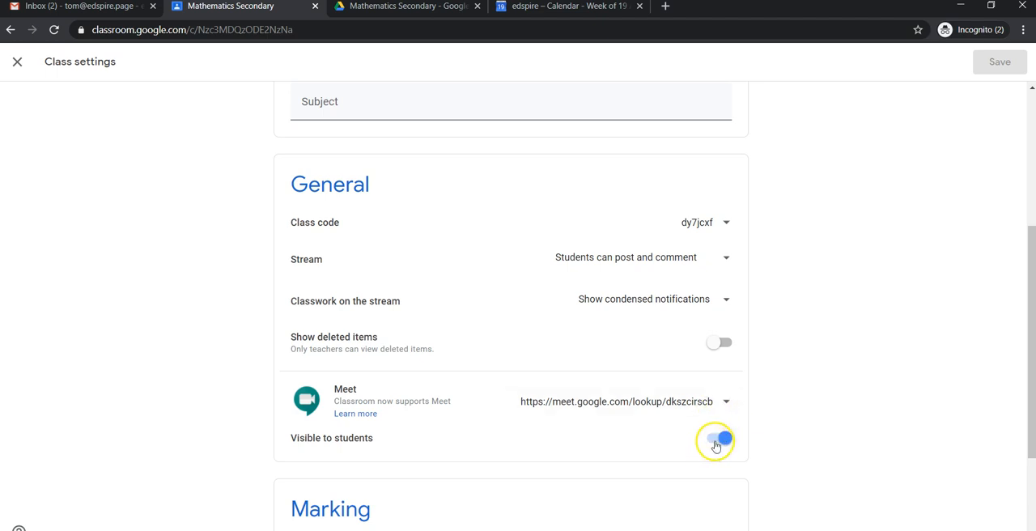
Step: Turn off the Meet link's visibility to students and save the class settings
click(716, 444)
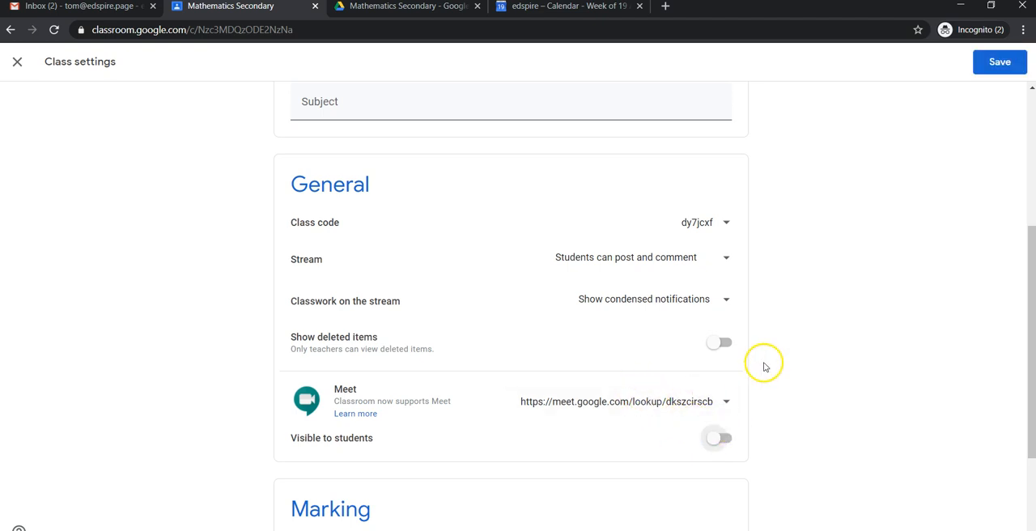
scroll(764, 354, down, 2)
scroll(764, 353, up, 5)
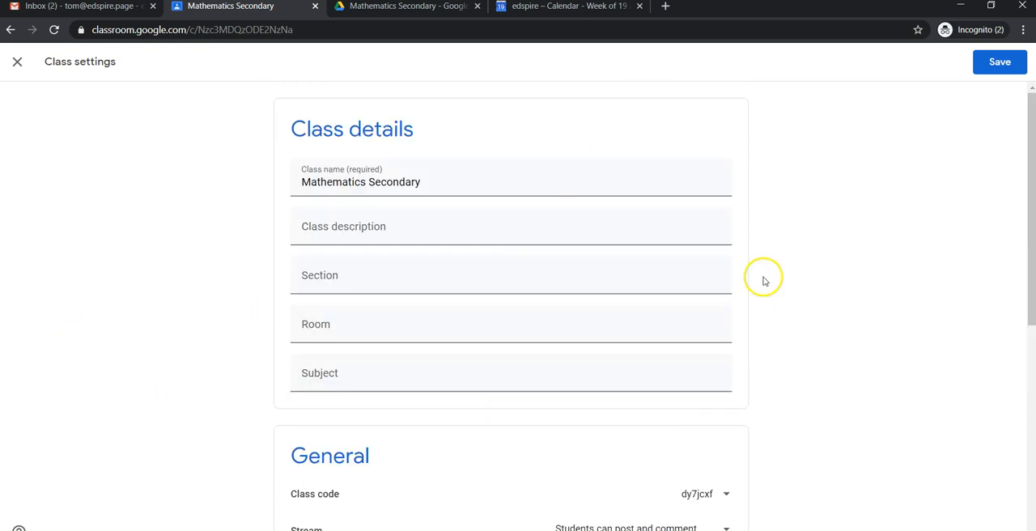
click(995, 65)
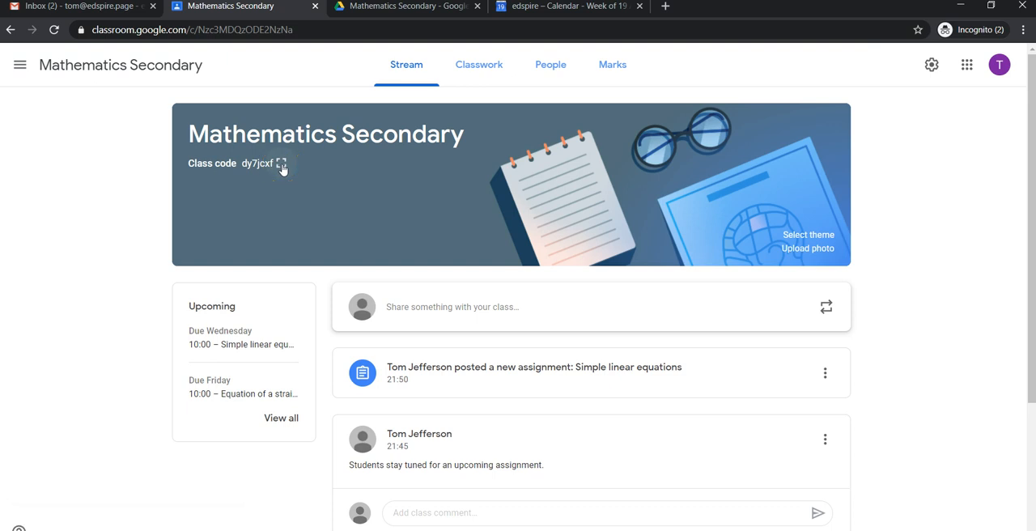
Step: View the enlarged display of the class code from the Stream banner and close it
click(281, 165)
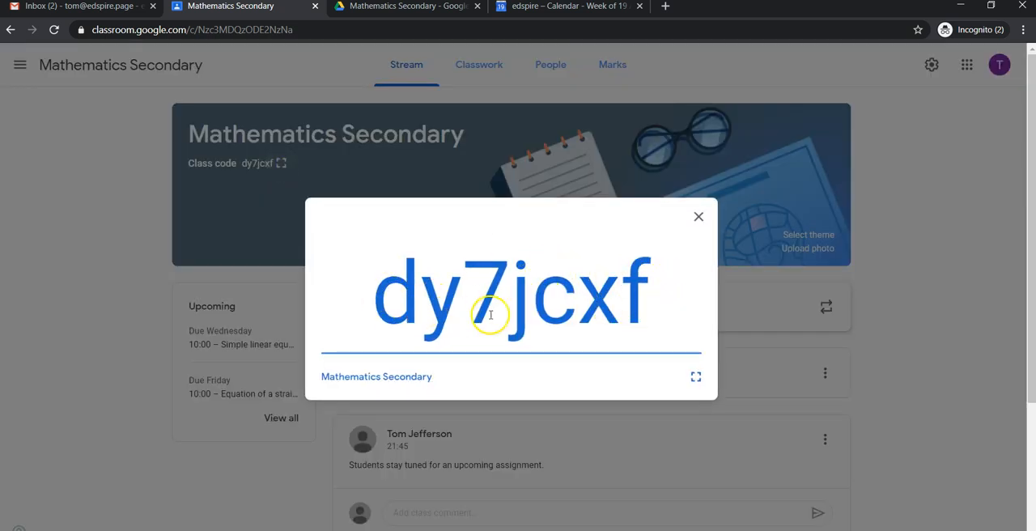
click(698, 218)
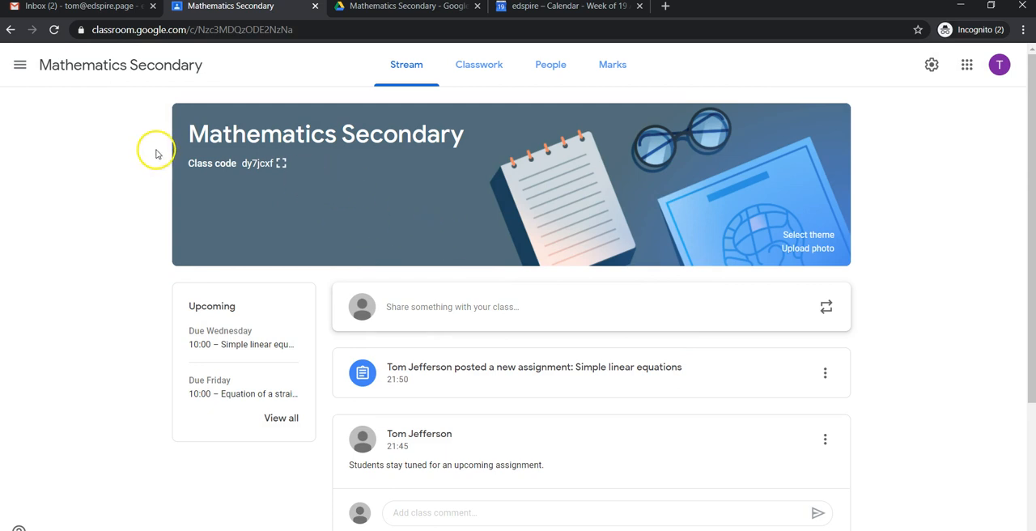
click(21, 69)
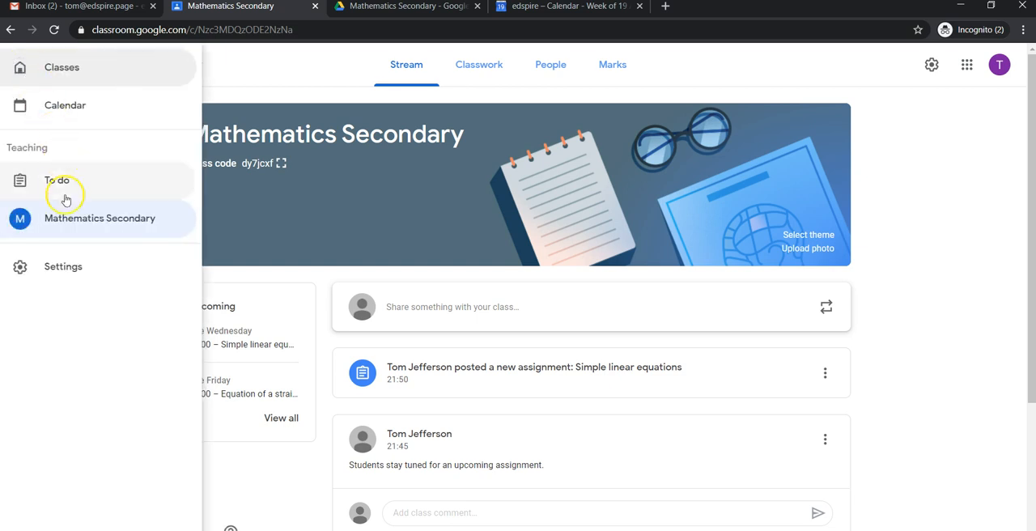
click(71, 272)
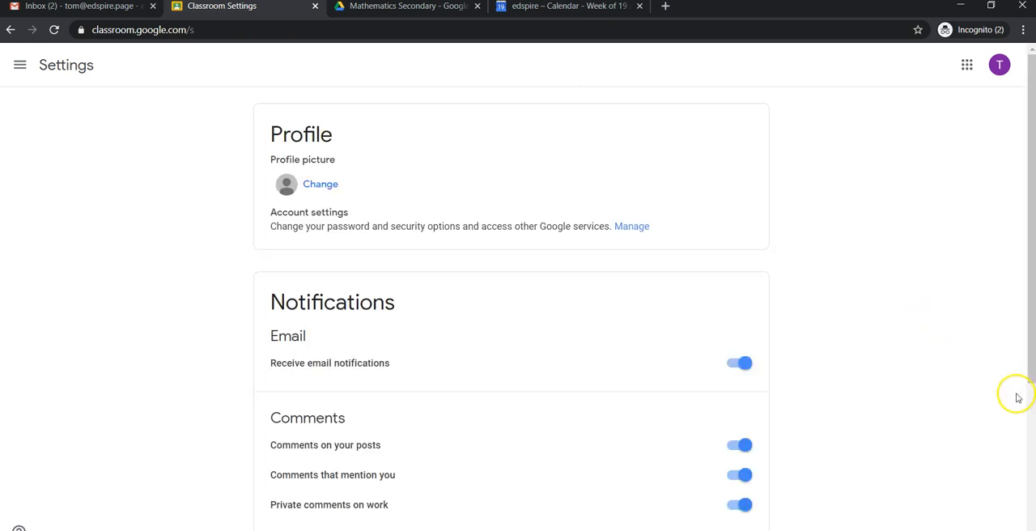
scroll(992, 387, down, 3)
scroll(397, 307, up, 2)
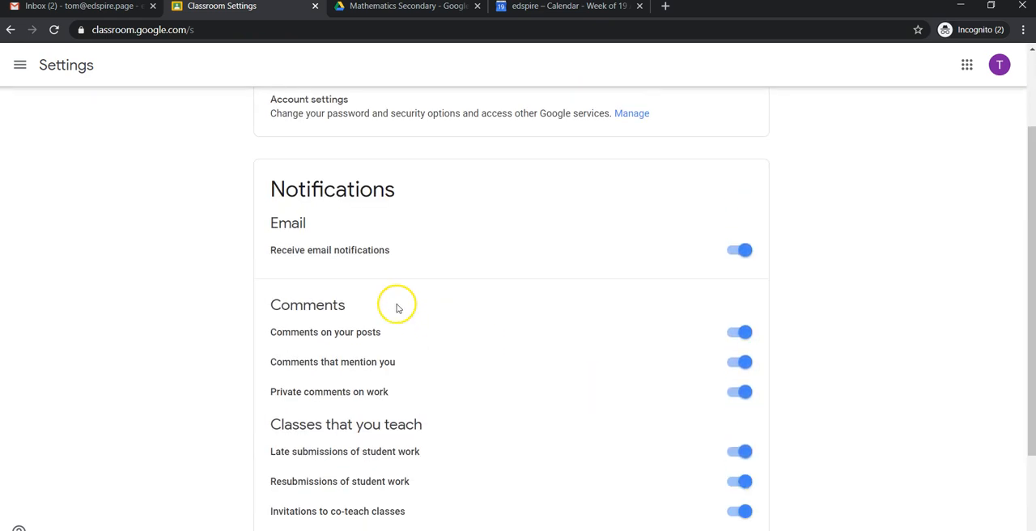
click(735, 254)
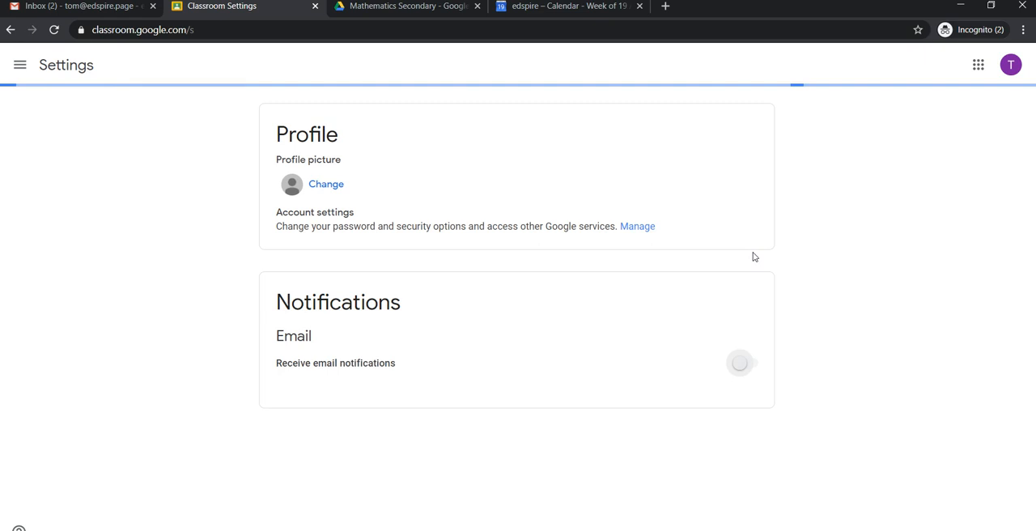
click(752, 369)
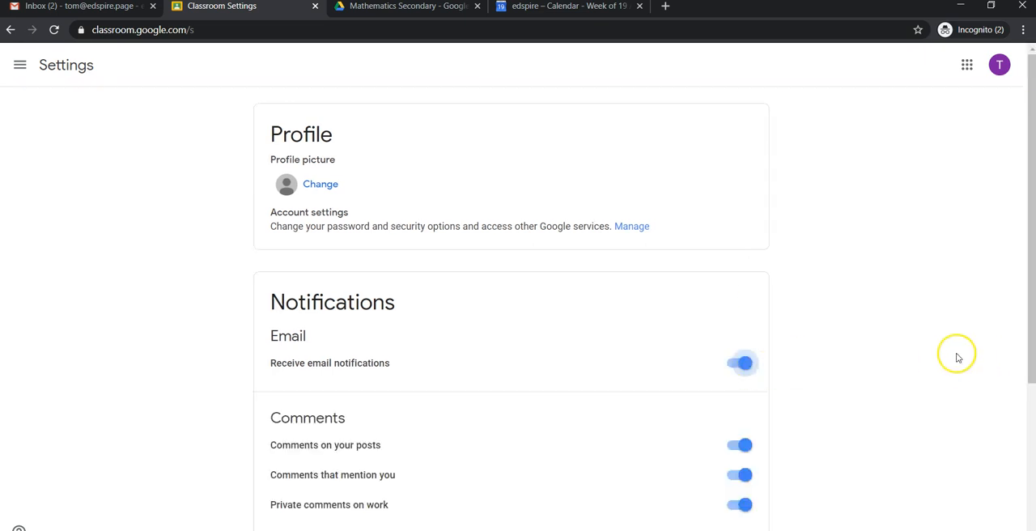
scroll(939, 352, down, 3)
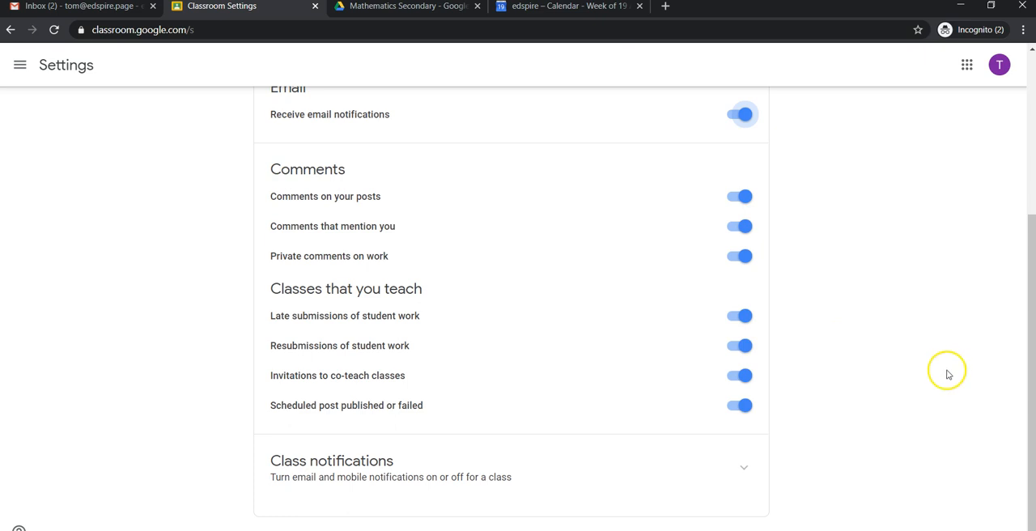
click(27, 72)
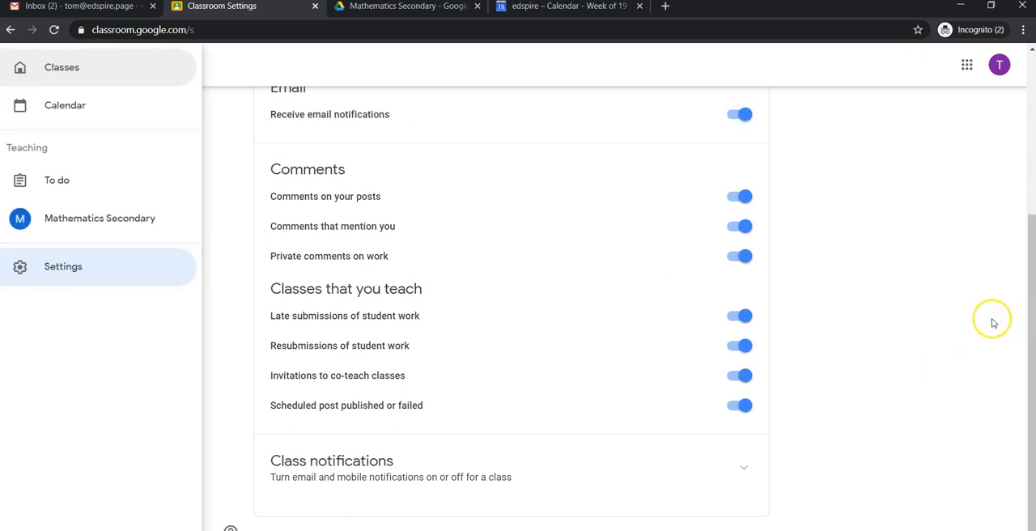
click(130, 219)
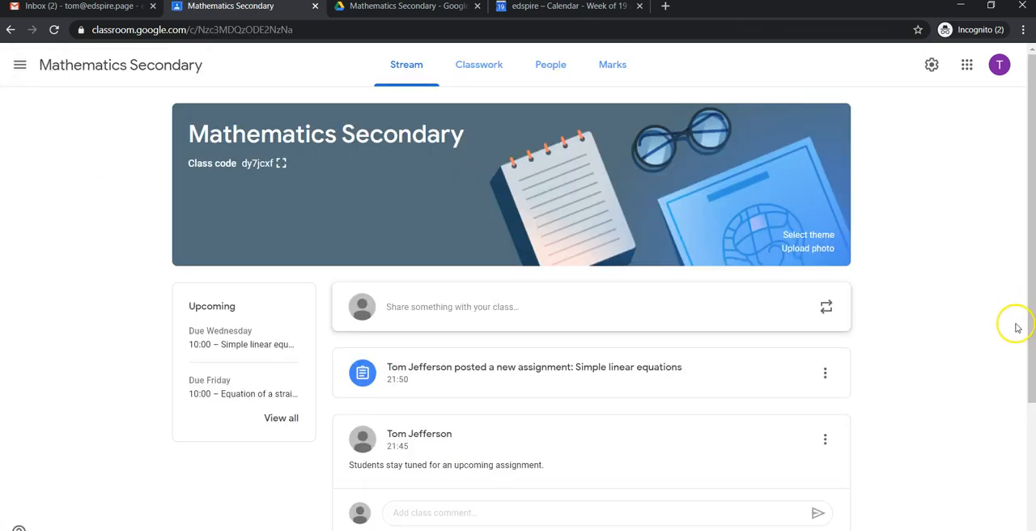